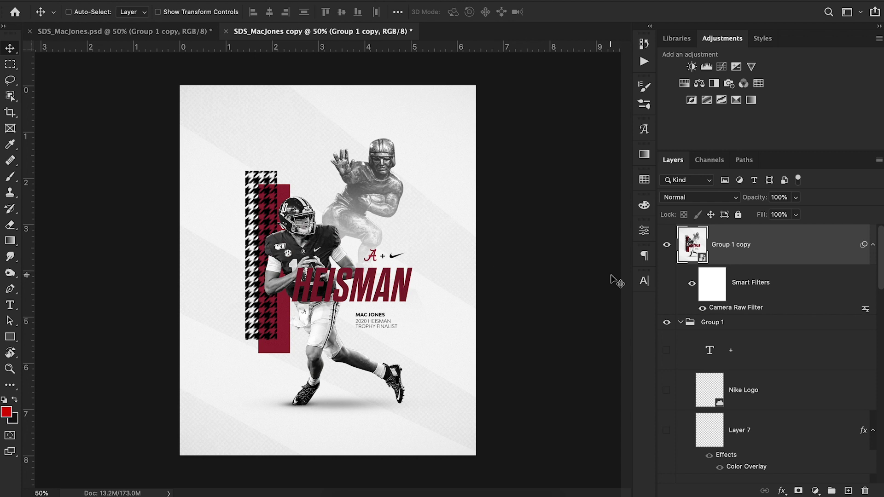
# - Toggle Group 1 copy to compare the finished poster with the raw images, leaving it hidden
pyautogui.click(667, 245)
pyautogui.click(666, 246)
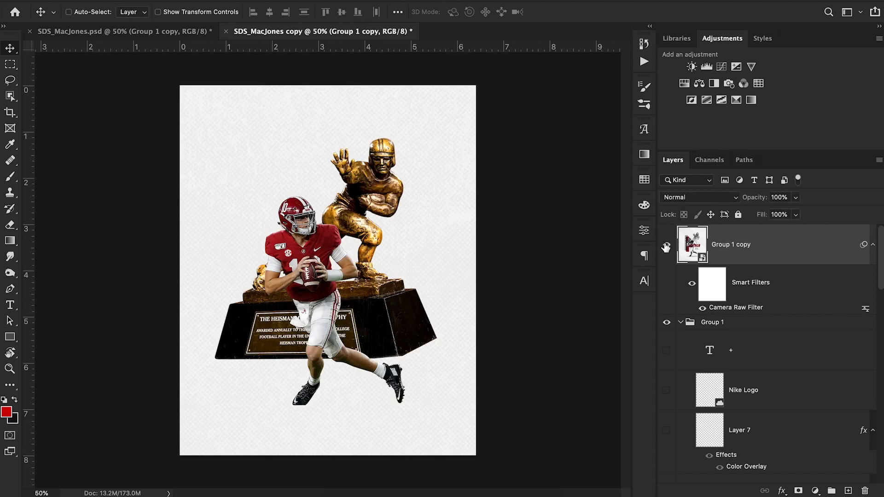
pyautogui.click(668, 249)
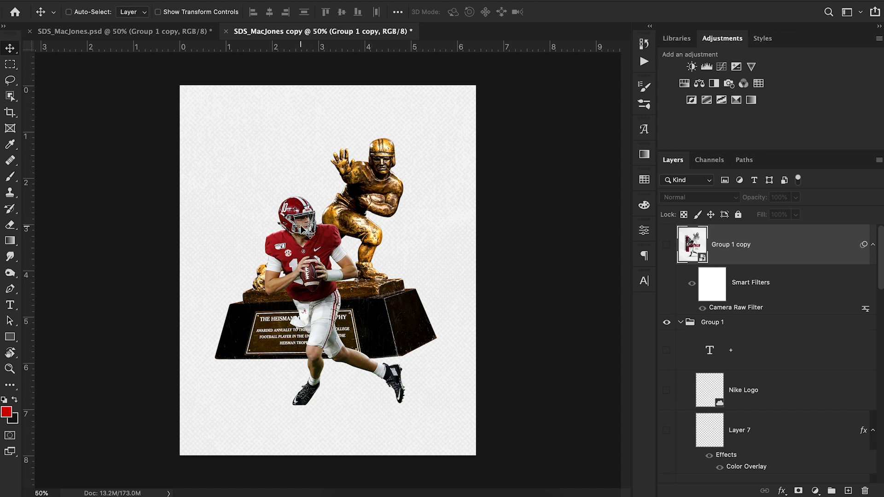
pyautogui.click(667, 245)
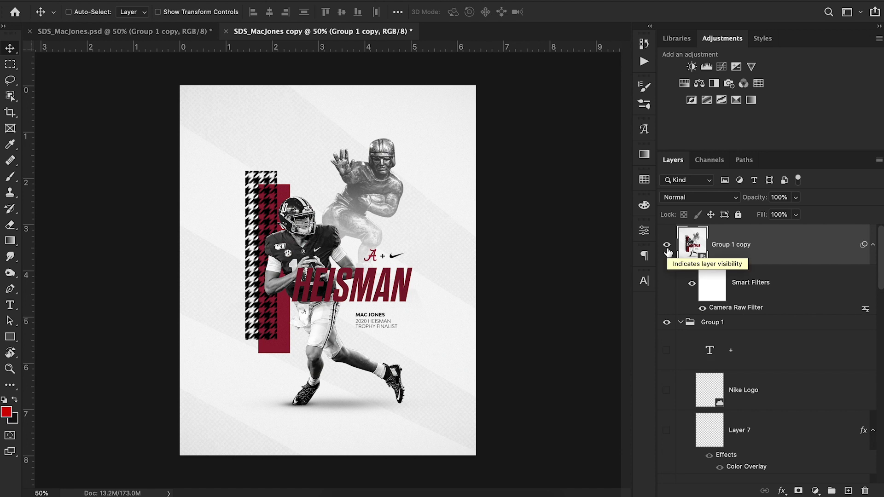
pyautogui.click(667, 248)
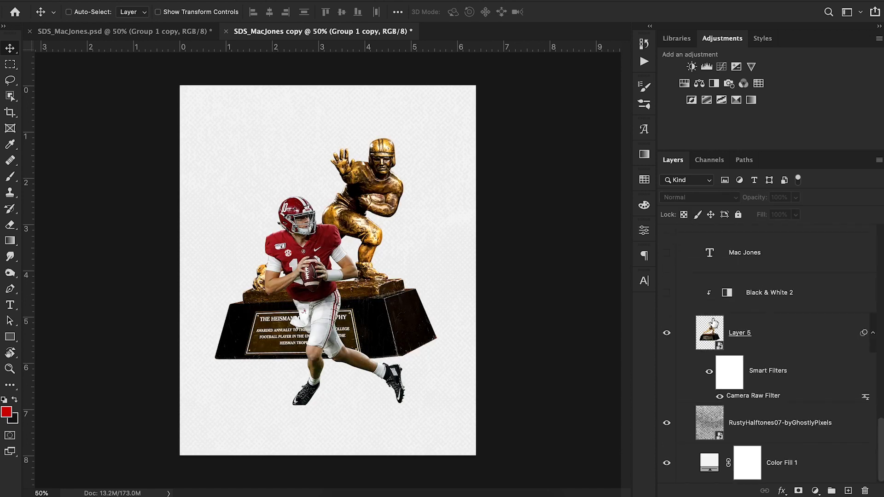
# - Hide the RustyHalftones texture and trophy Layer 5, and re-enable Layer 1's Camera Raw Filter
pyautogui.scroll(-5, 714, 323)
pyautogui.click(667, 423)
pyautogui.click(667, 333)
pyautogui.scroll(3, 786, 392)
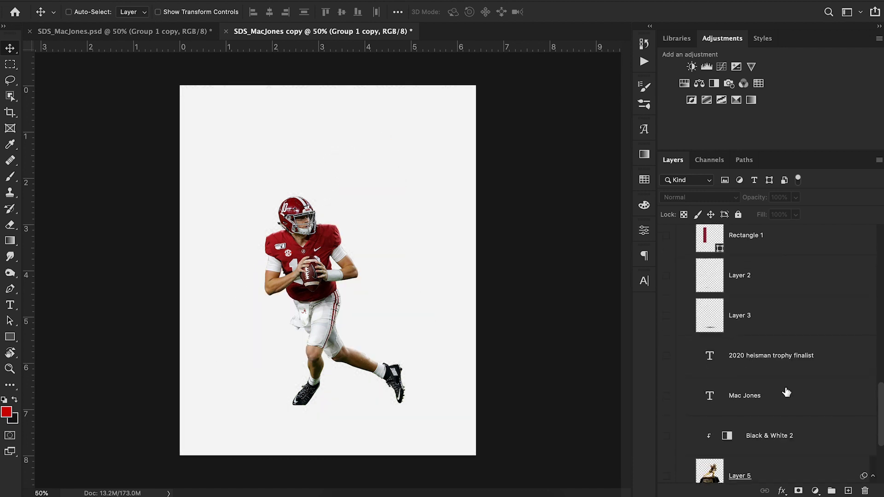
pyautogui.scroll(5, 786, 392)
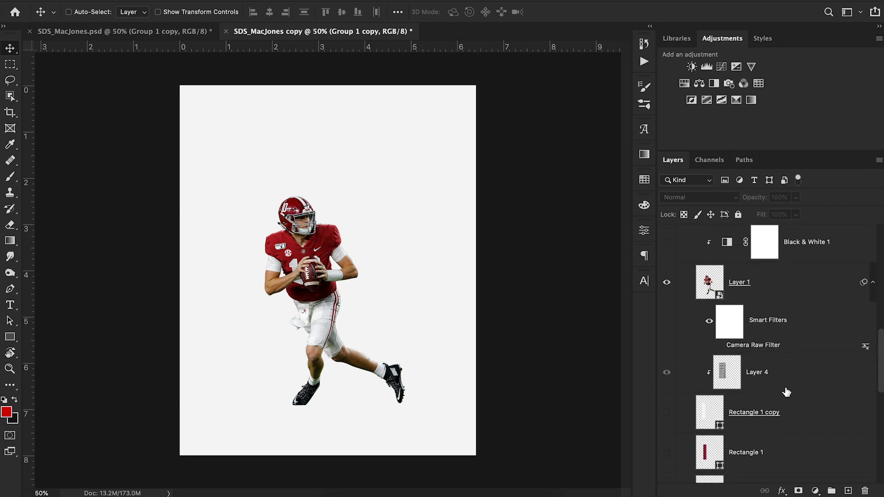
pyautogui.scroll(2, 786, 393)
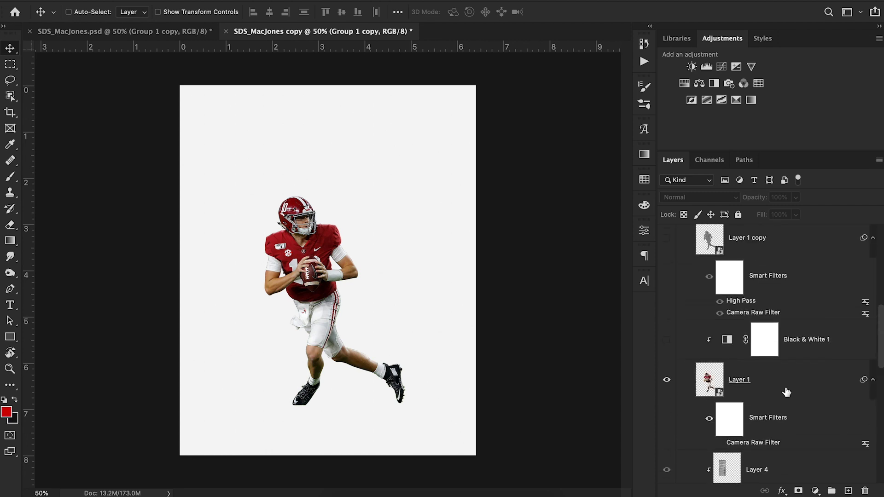
pyautogui.scroll(-1, 788, 431)
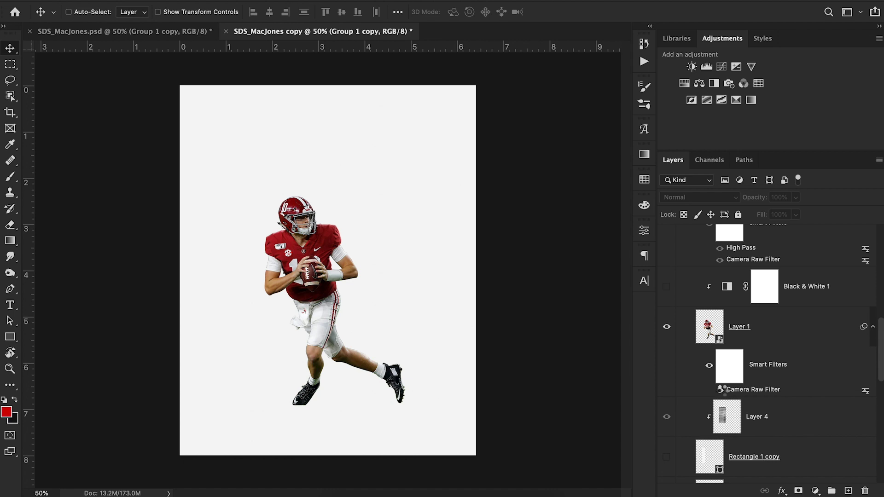
pyautogui.click(720, 390)
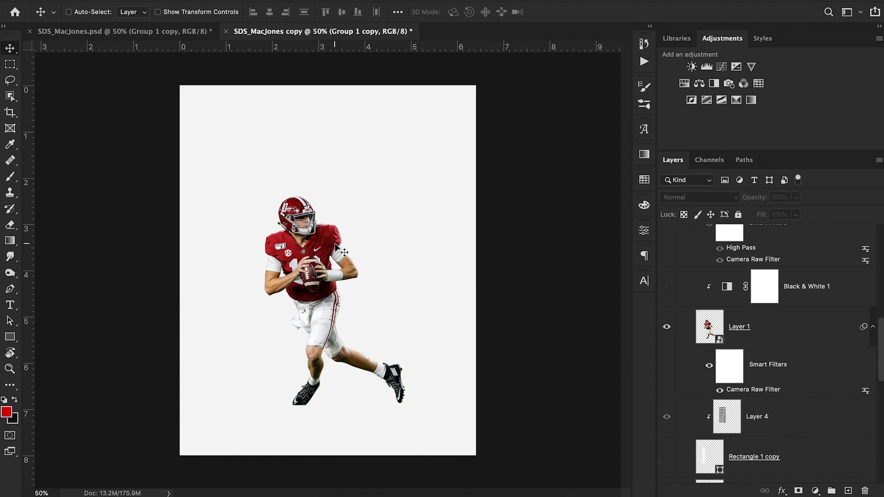
pyautogui.click(782, 341)
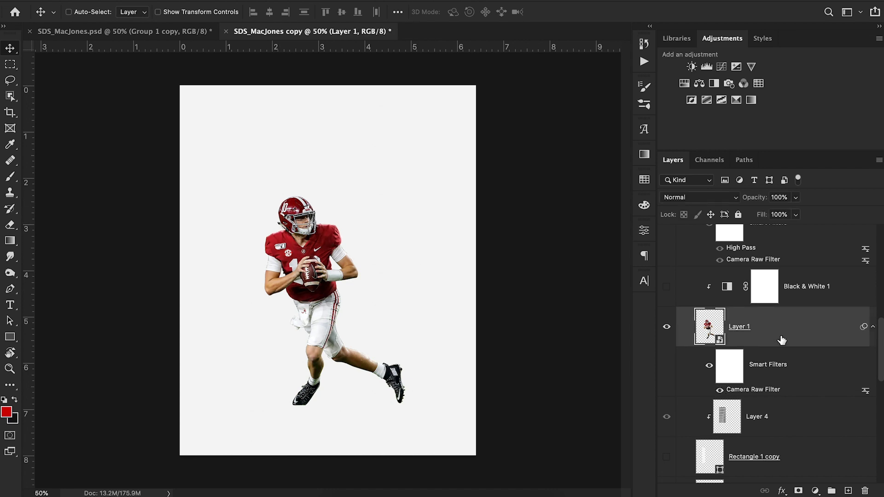
pyautogui.click(288, 0)
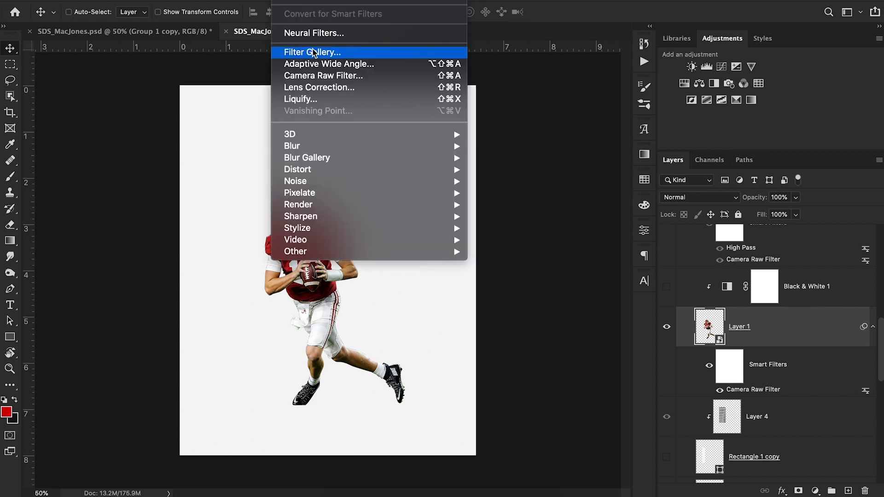
pyautogui.click(316, 76)
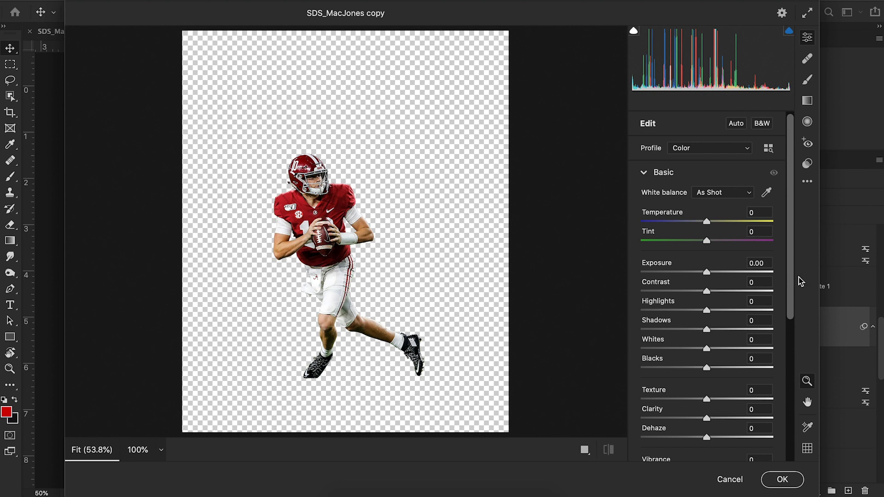
pyautogui.moveTo(791, 280); pyautogui.dragTo(800, 234)
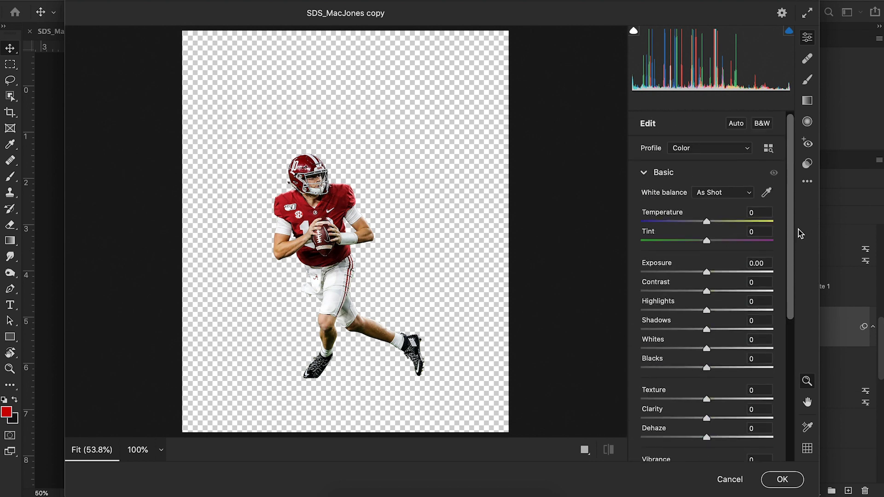
pyautogui.click(728, 480)
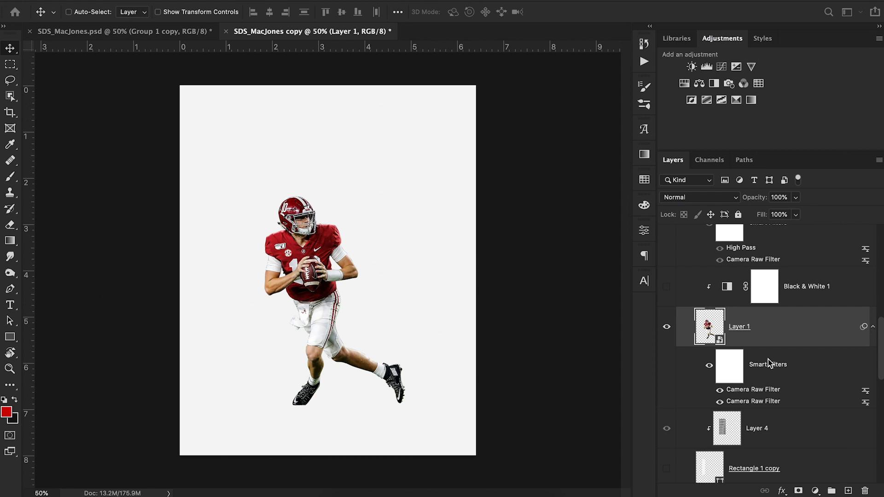
pyautogui.doubleClick(745, 391)
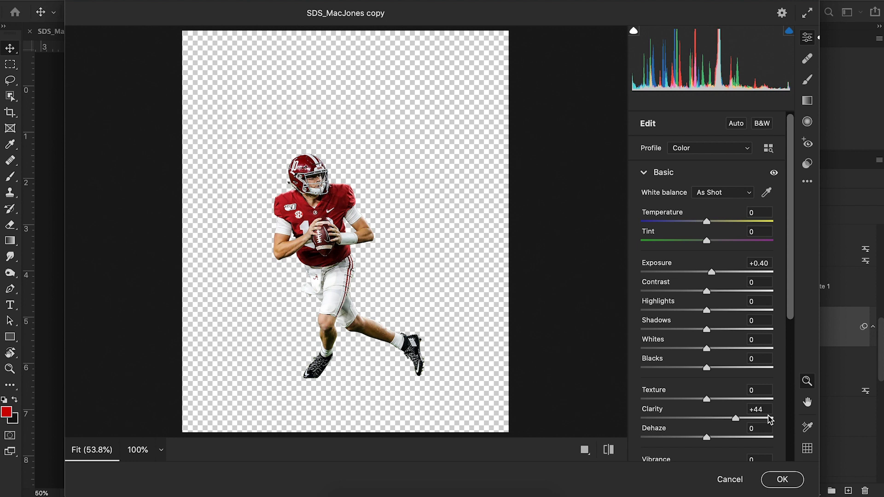
pyautogui.click(782, 481)
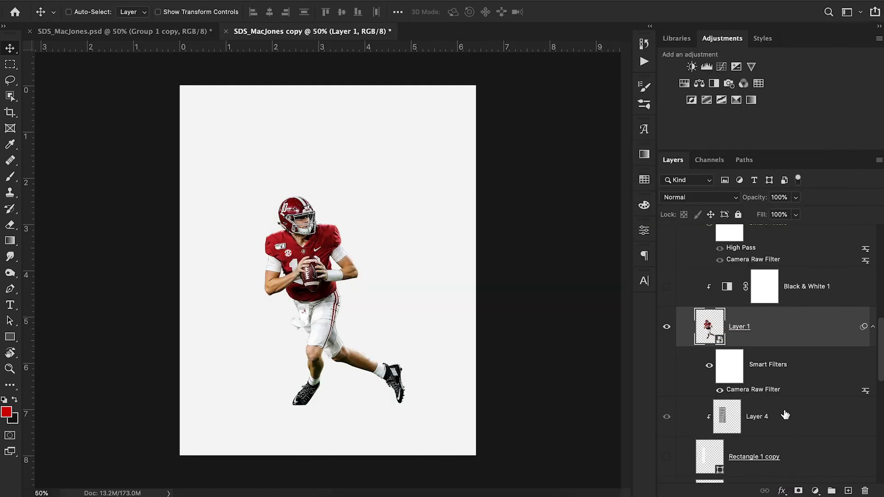
# - Check the existing Layer 1 copy sharpening layer, then hide it
pyautogui.scroll(1, 785, 415)
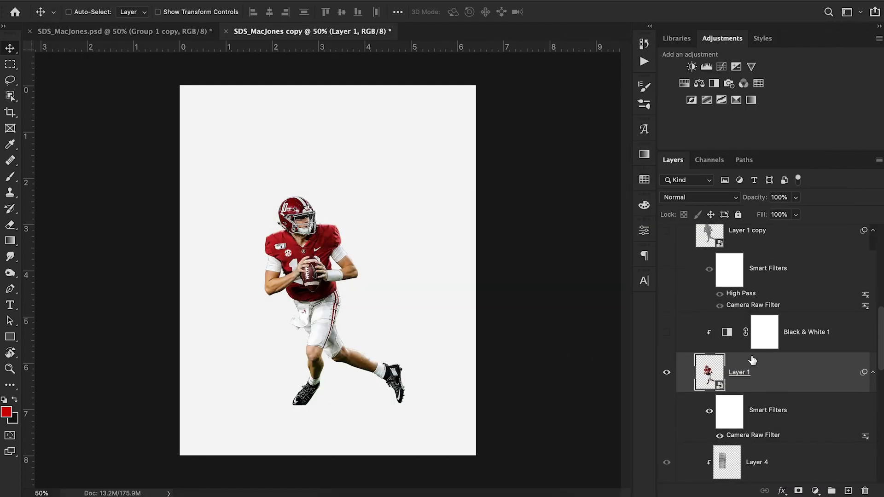
pyautogui.scroll(2, 753, 360)
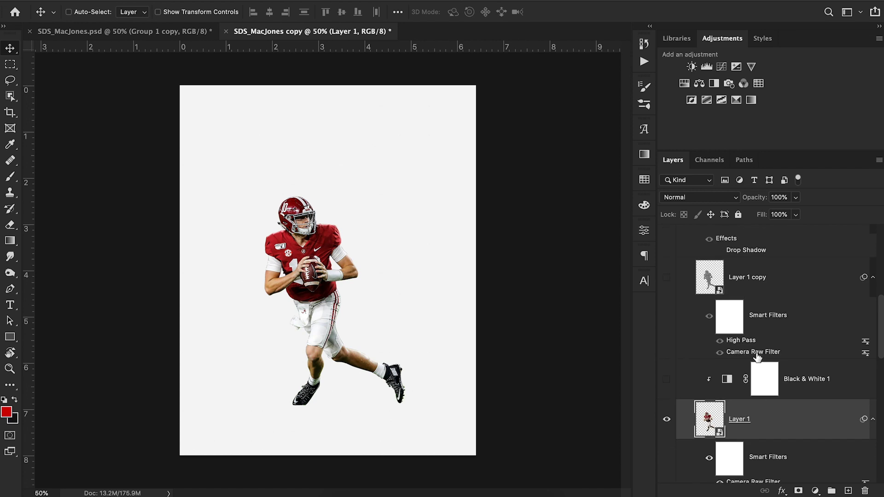
pyautogui.click(668, 282)
pyautogui.click(668, 283)
pyautogui.click(761, 283)
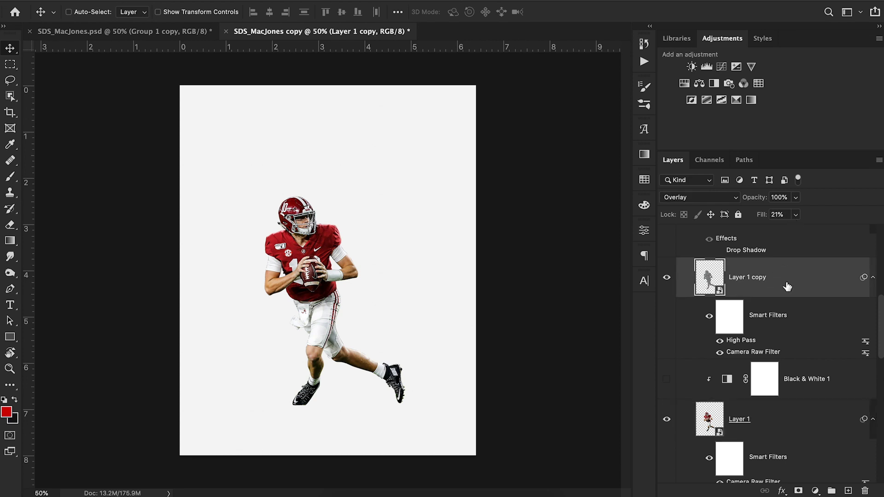
pyautogui.click(668, 277)
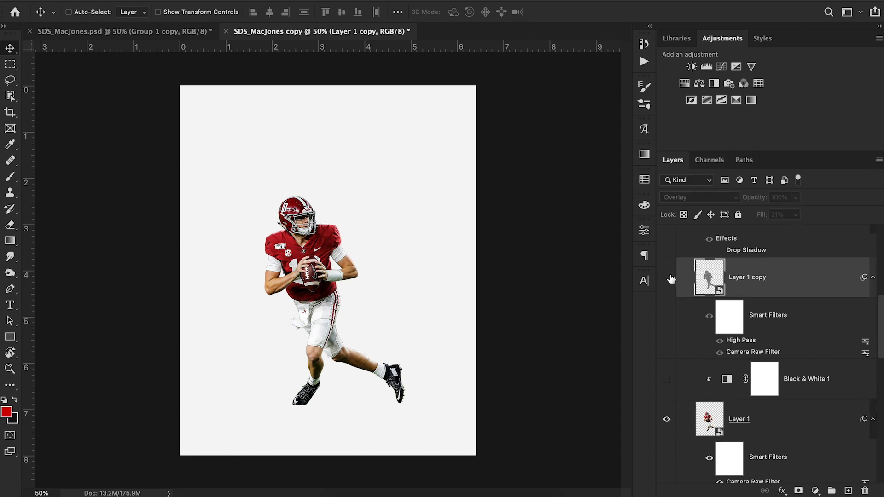
# - Duplicate Layer 1 above Black & White 1 and apply High Pass at 7.2 px radius
pyautogui.click(783, 426)
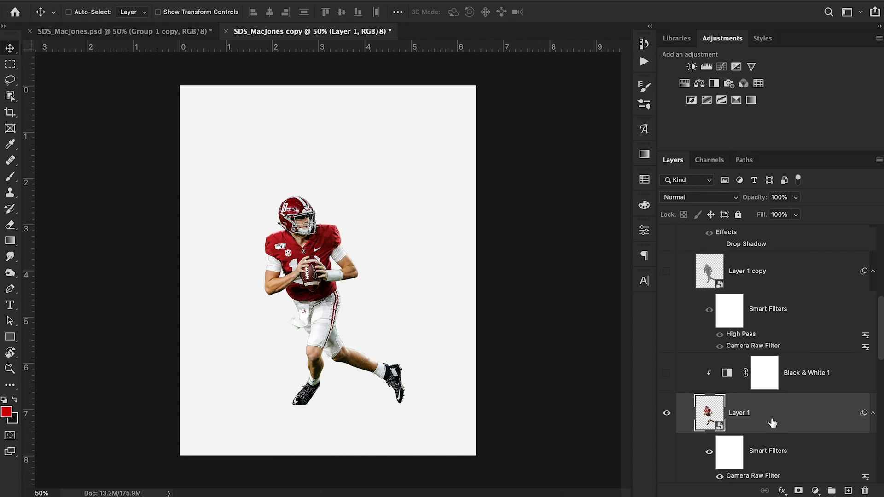
pyautogui.moveTo(772, 422); pyautogui.dragTo(781, 370)
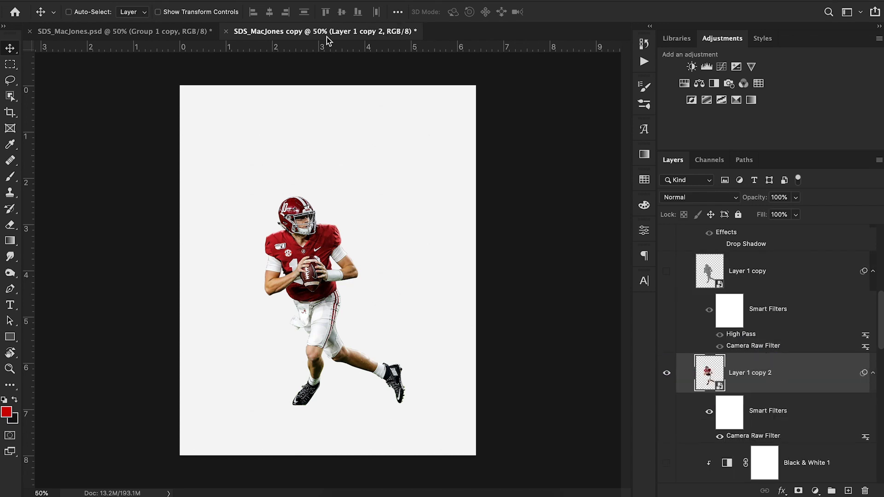
pyautogui.click(307, 1)
pyautogui.moveTo(305, 248)
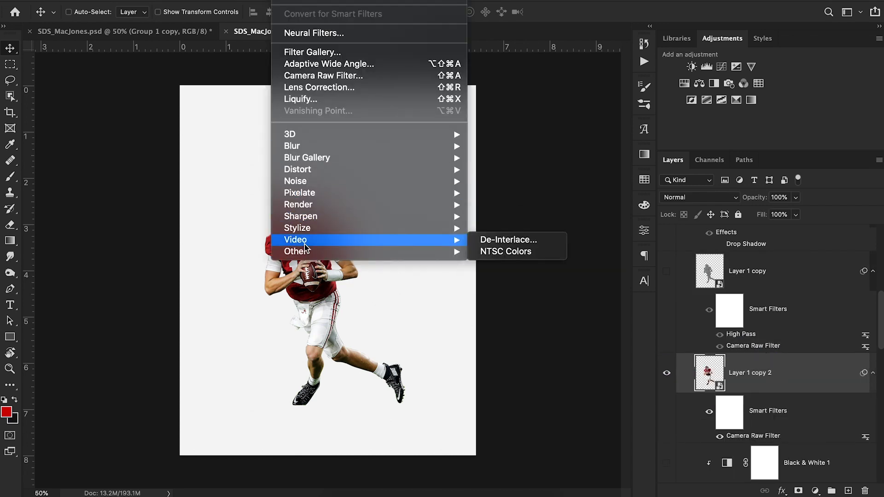
pyautogui.click(494, 260)
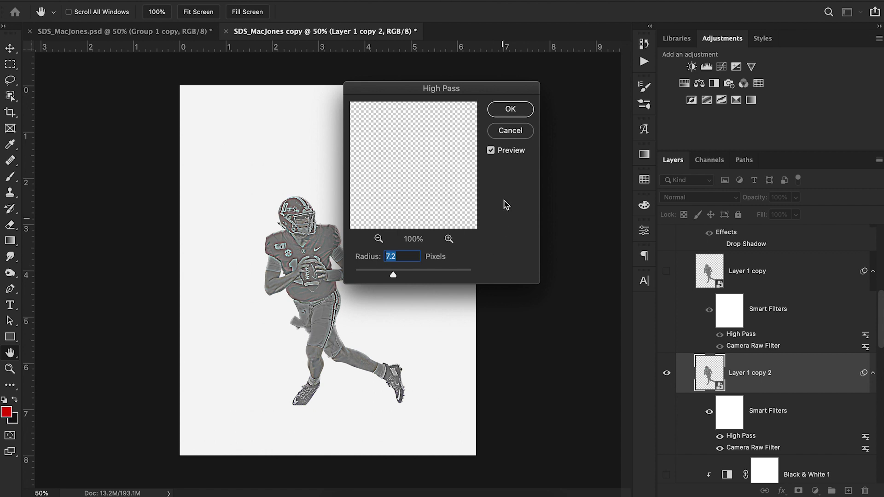
pyautogui.click(509, 111)
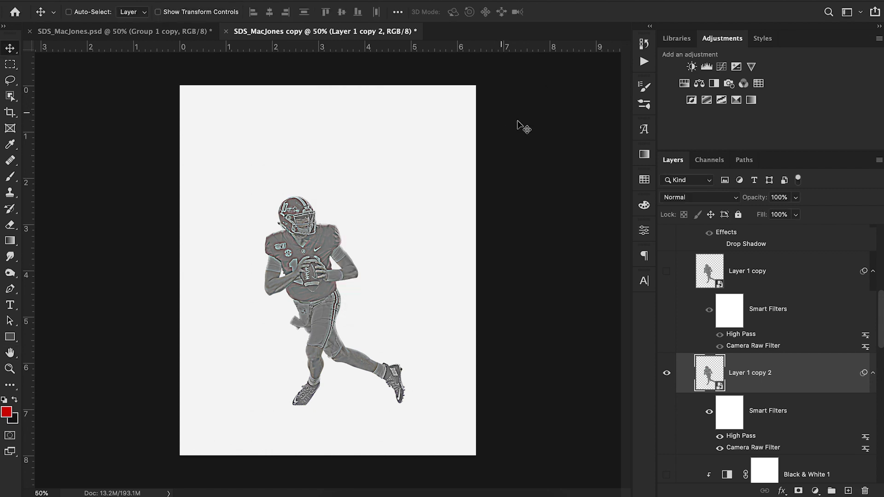
# - Blend the High Pass duplicate in Overlay mode and toggle it to compare sharpening
pyautogui.click(690, 199)
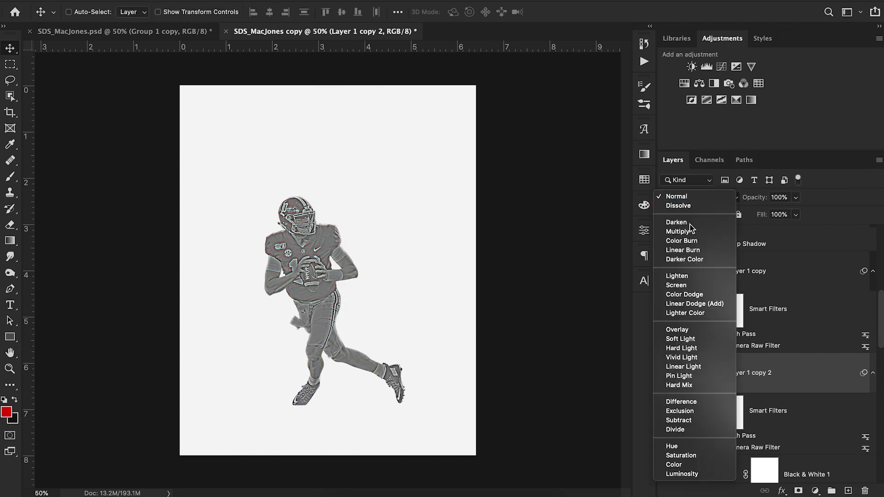
pyautogui.click(688, 330)
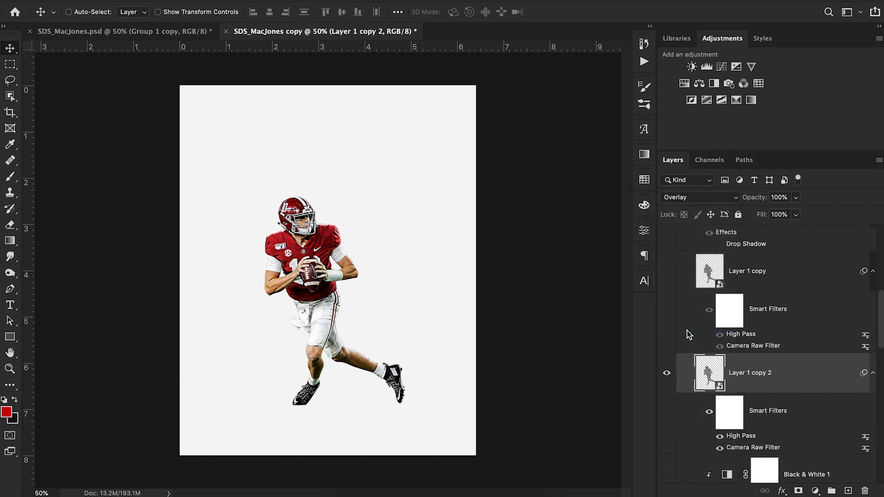
pyautogui.click(666, 374)
pyautogui.click(666, 374)
pyautogui.click(666, 379)
pyautogui.click(665, 379)
# - Lower the duplicate's fill, then delete it and restore and select Layer 1 copy
pyautogui.click(795, 215)
pyautogui.moveTo(769, 231); pyautogui.dragTo(764, 230)
pyautogui.click(784, 373)
pyautogui.press('Delete')
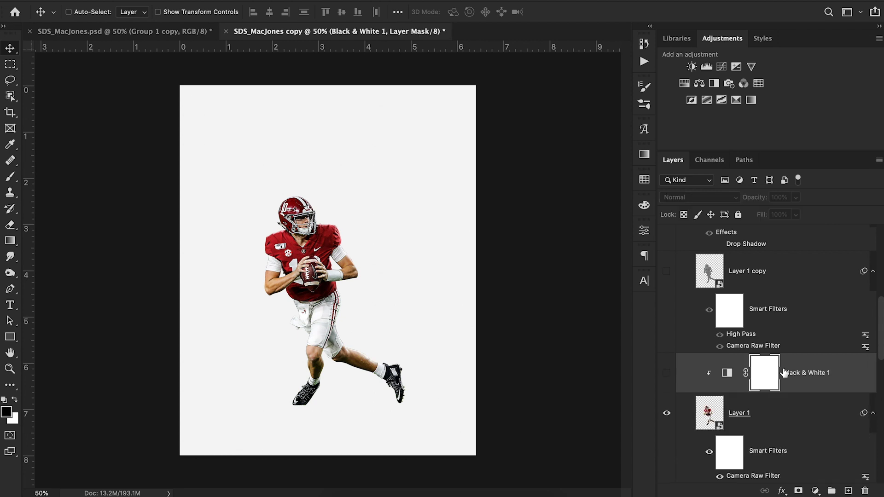
pyautogui.click(666, 272)
pyautogui.click(792, 282)
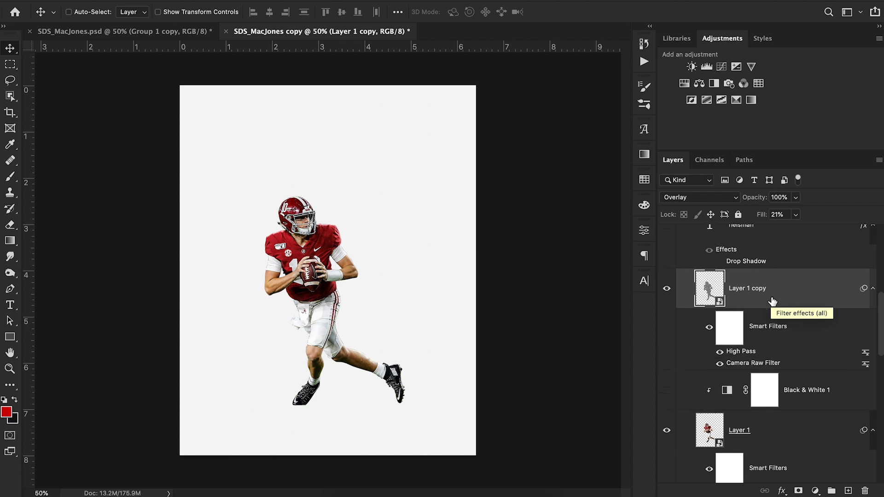
# - Turn on the bronze Heisman trophy Layer 5 behind the player
pyautogui.scroll(2, 774, 302)
pyautogui.scroll(-6, 771, 322)
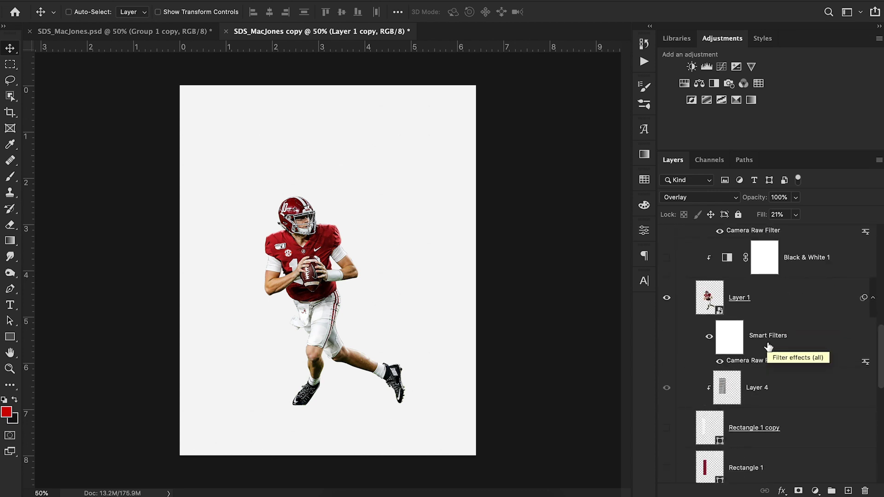
pyautogui.scroll(-5, 769, 346)
pyautogui.scroll(10, 769, 347)
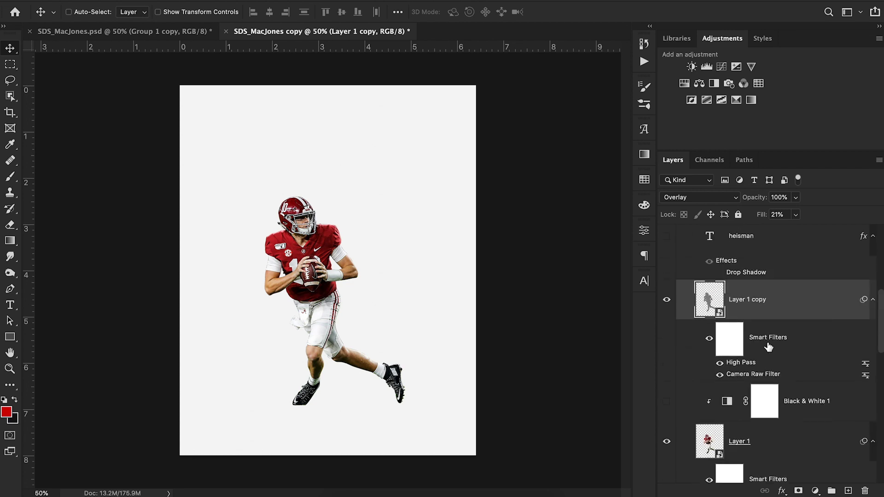
pyautogui.scroll(-15, 769, 347)
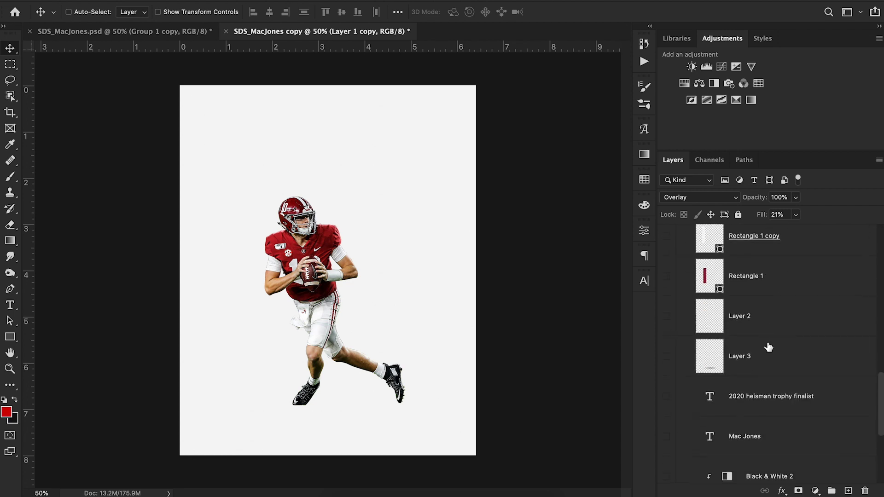
pyautogui.scroll(6, 769, 346)
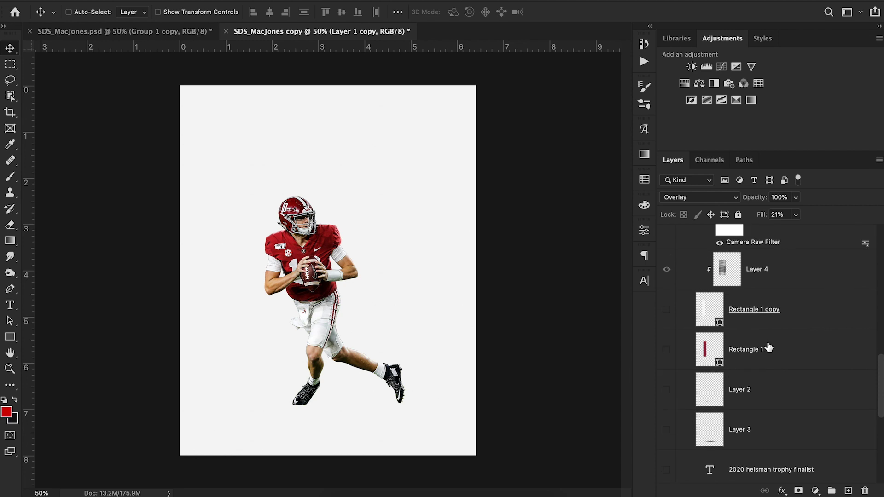
pyautogui.scroll(-5, 769, 346)
pyautogui.click(666, 358)
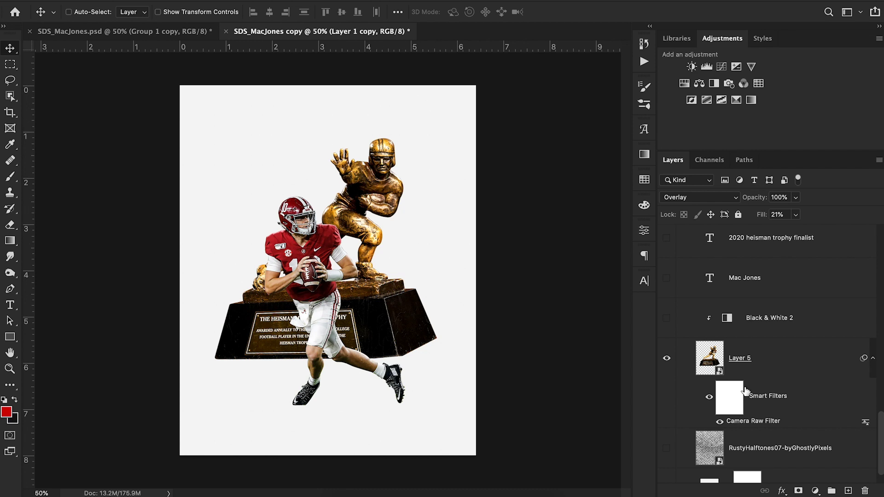
# - Briefly preview Group 1 copy, then select Layer 5 and reopen its Camera Raw Filter (Clarity +41)
pyautogui.scroll(-5, 730, 328)
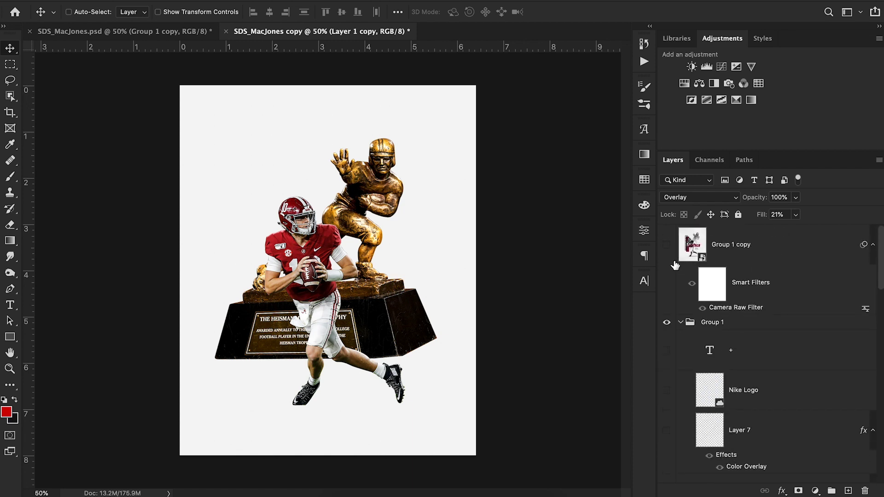
pyautogui.click(666, 244)
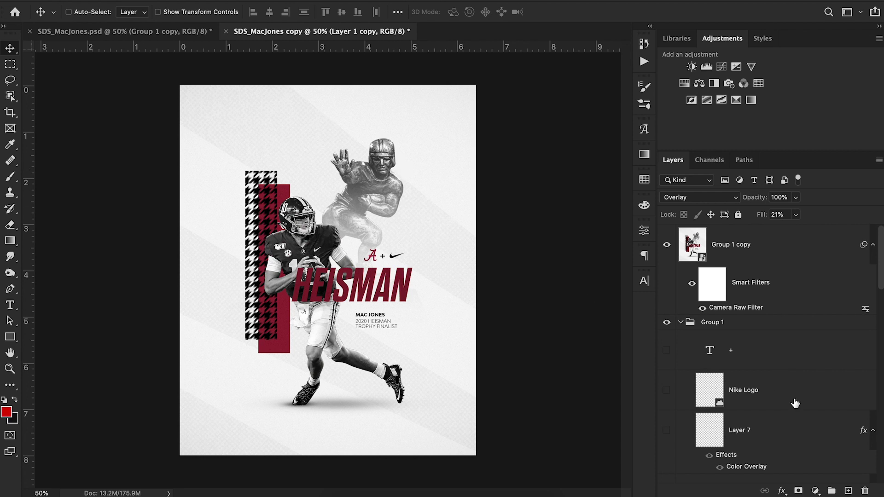
pyautogui.click(666, 245)
pyautogui.scroll(-5, 746, 351)
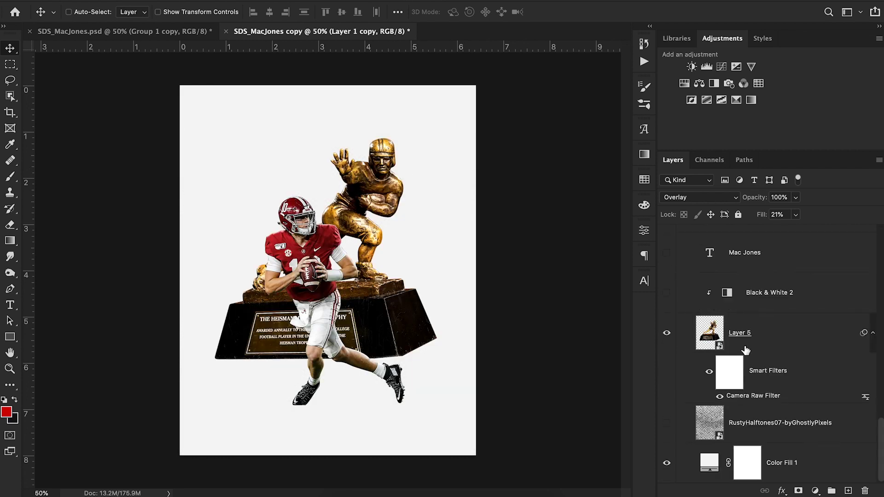
pyautogui.click(746, 349)
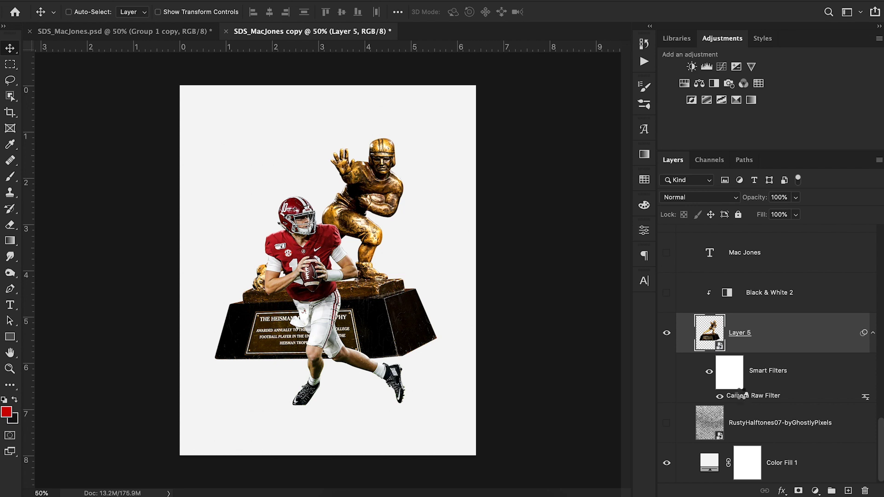
pyautogui.doubleClick(740, 396)
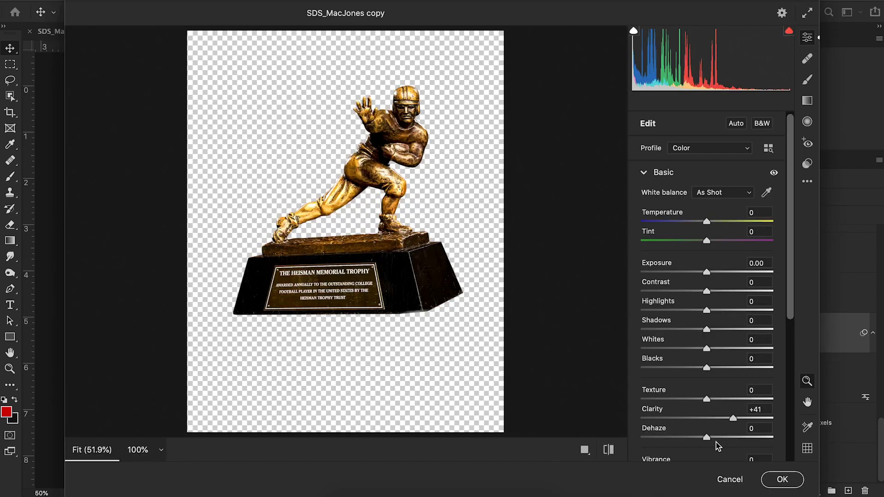
# - Confirm Camera Raw, enable Black & White 2 for a grayscale trophy, and add a mask to Layer 5
pyautogui.click(782, 480)
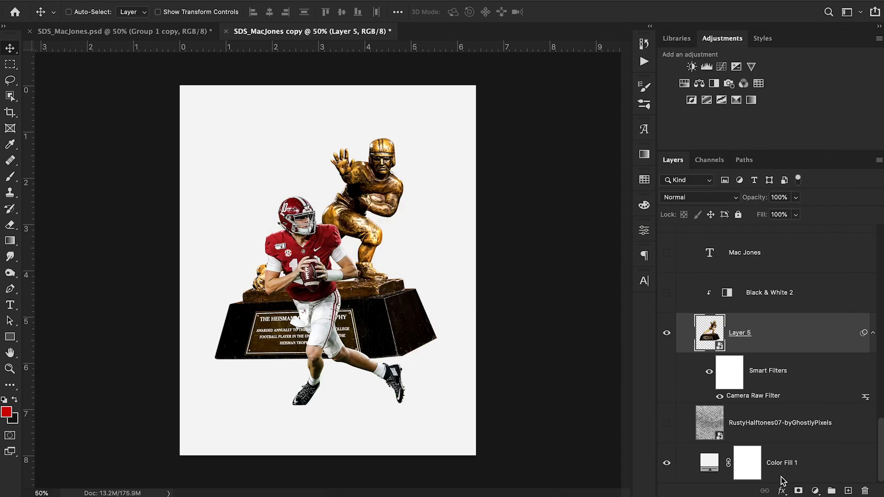
pyautogui.scroll(1, 752, 351)
pyautogui.scroll(1, 751, 351)
pyautogui.click(763, 339)
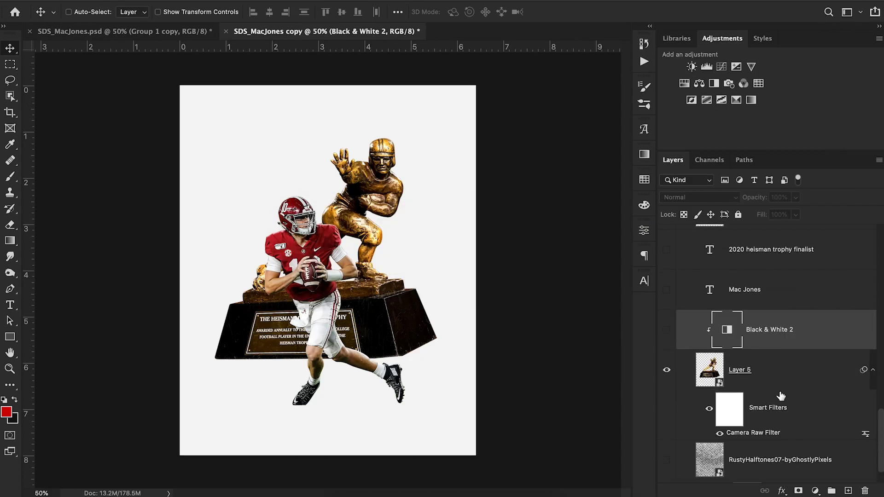
pyautogui.click(667, 329)
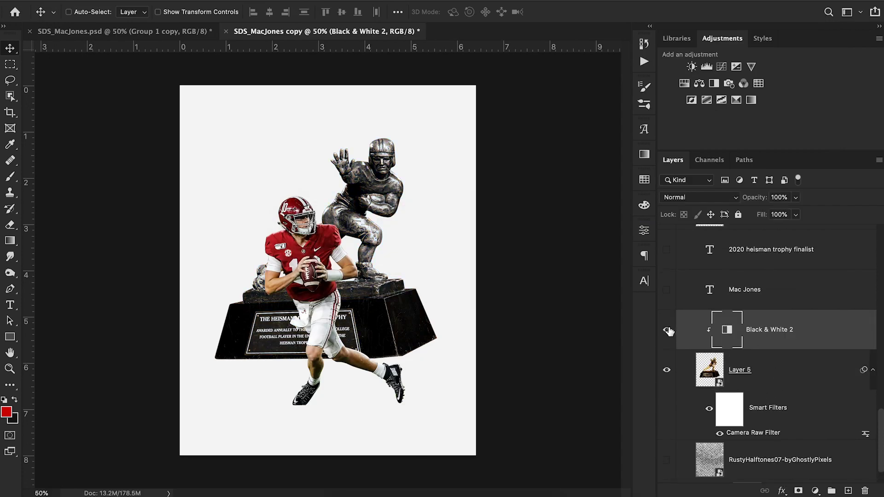
pyautogui.click(774, 371)
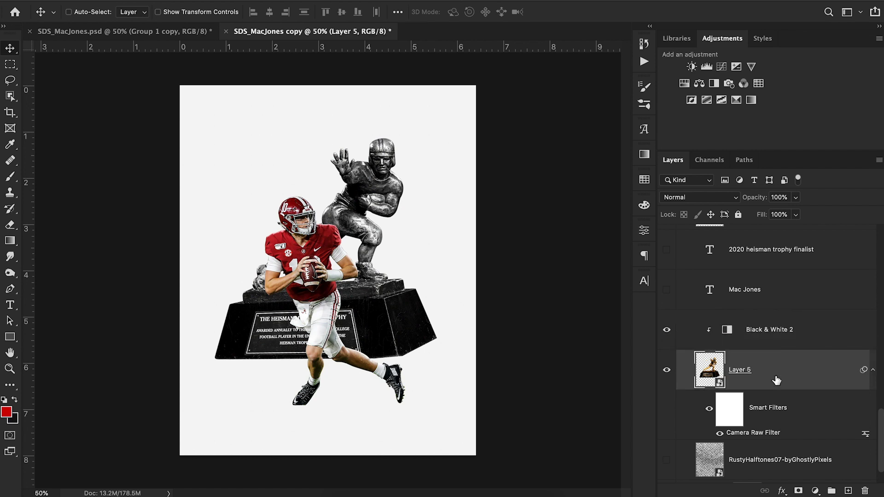
pyautogui.click(799, 492)
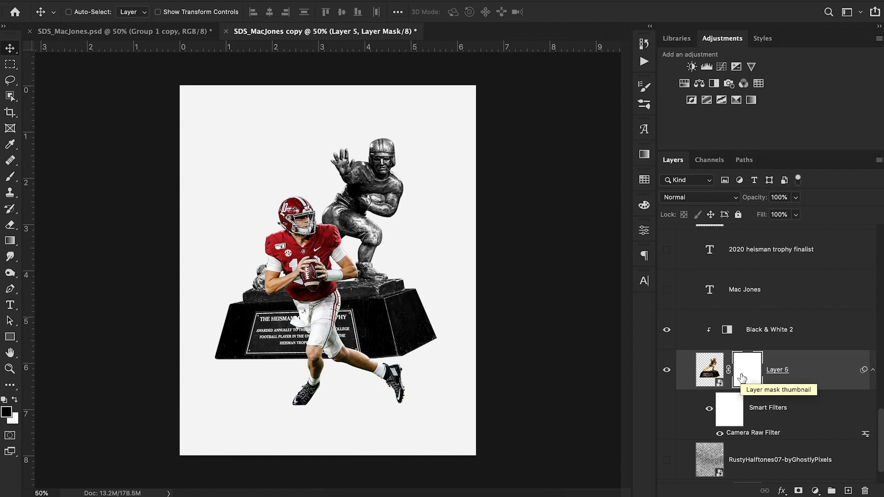
# - Set the Gradient Tool to black Foreground to Transparent and drag a first fade on Layer 5's mask
pyautogui.press('g')
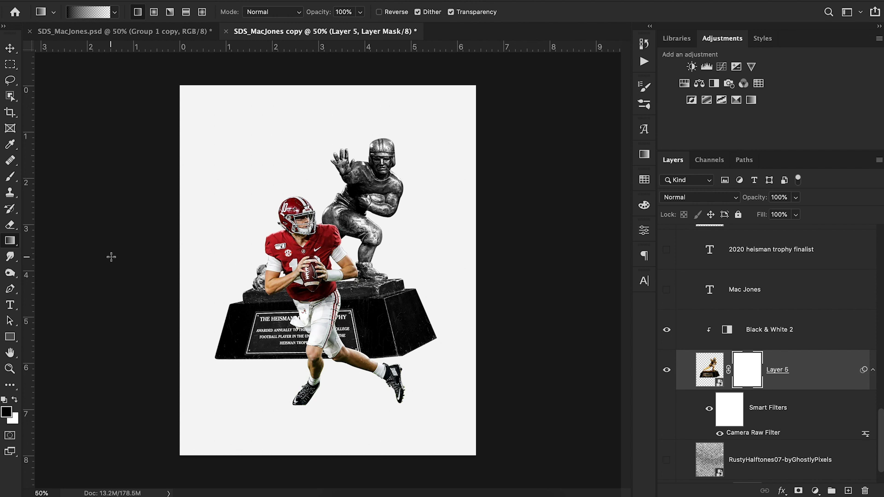
pyautogui.click(10, 240)
pyautogui.click(51, 241)
pyautogui.click(7, 411)
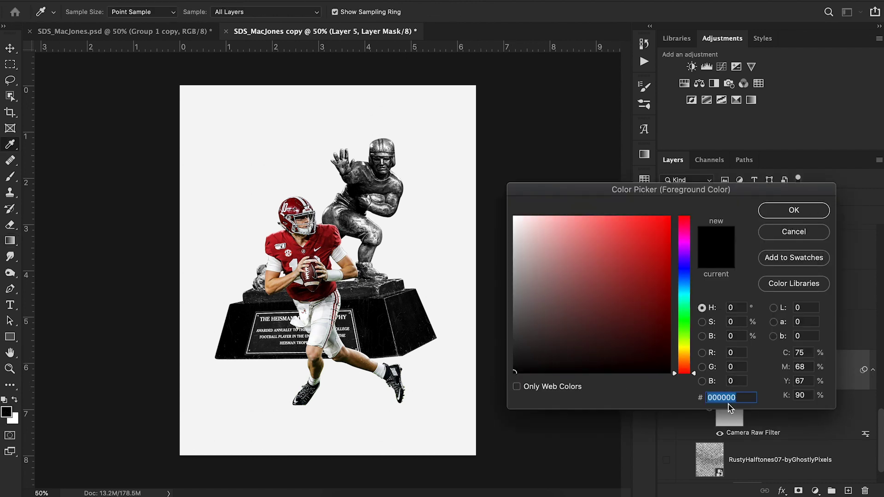
pyautogui.click(772, 209)
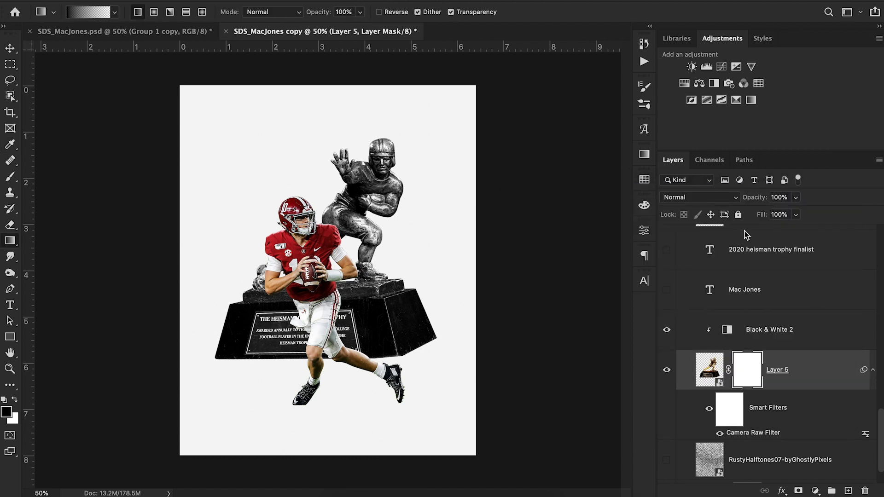
pyautogui.click(92, 14)
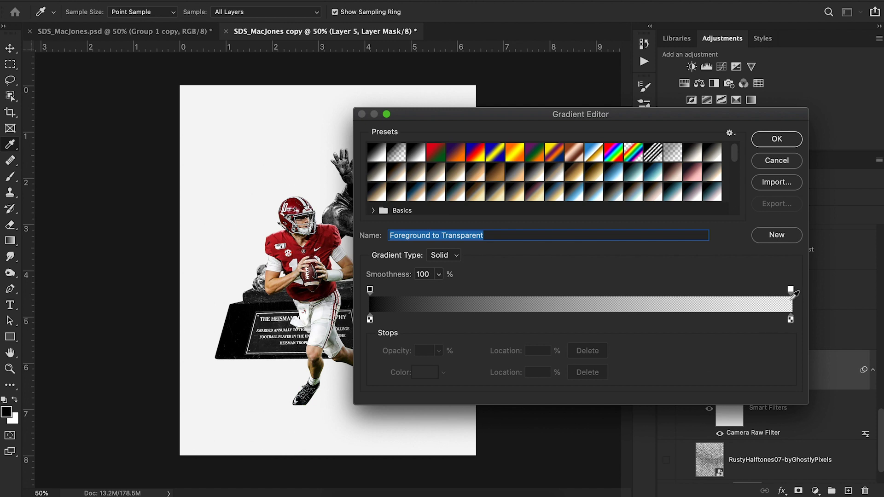
pyautogui.click(778, 139)
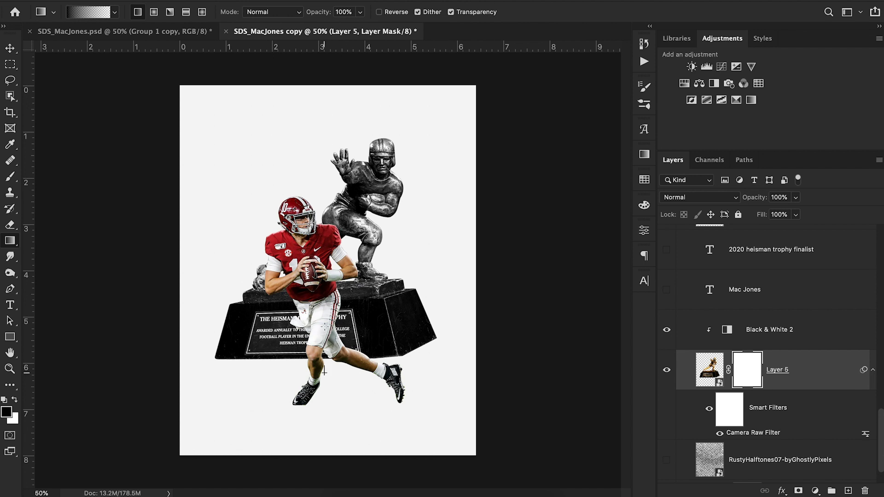
pyautogui.moveTo(324, 373); pyautogui.dragTo(325, 183)
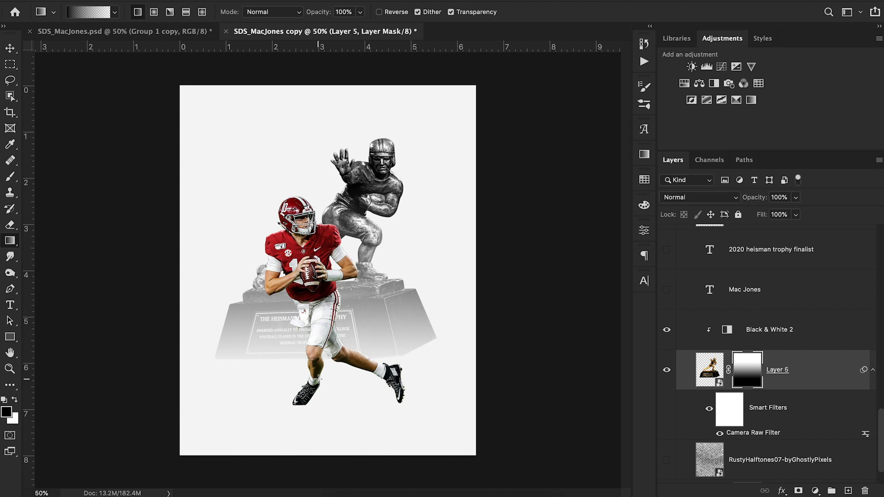
# - Redraw the upward mask gradient twice to fade the trophy below its torso, comparing against Group 1 copy
pyautogui.moveTo(321, 385); pyautogui.dragTo(319, 267)
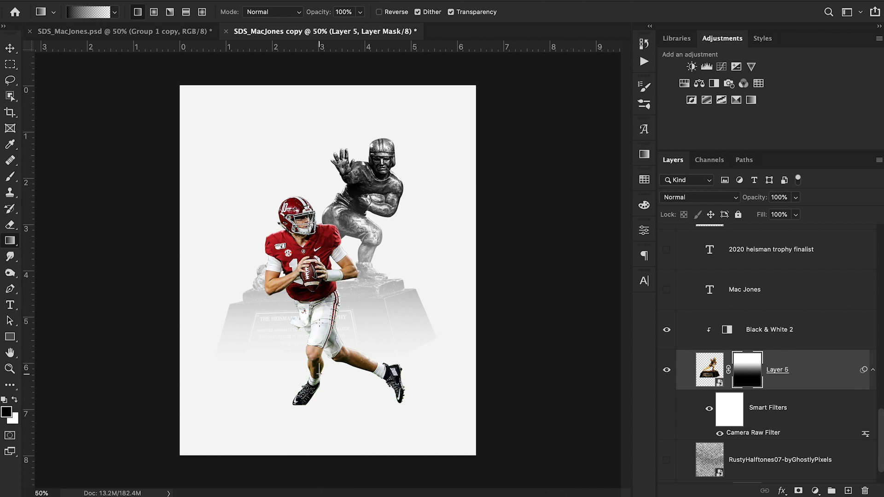
pyautogui.moveTo(319, 364); pyautogui.dragTo(338, 196)
pyautogui.scroll(10, 730, 336)
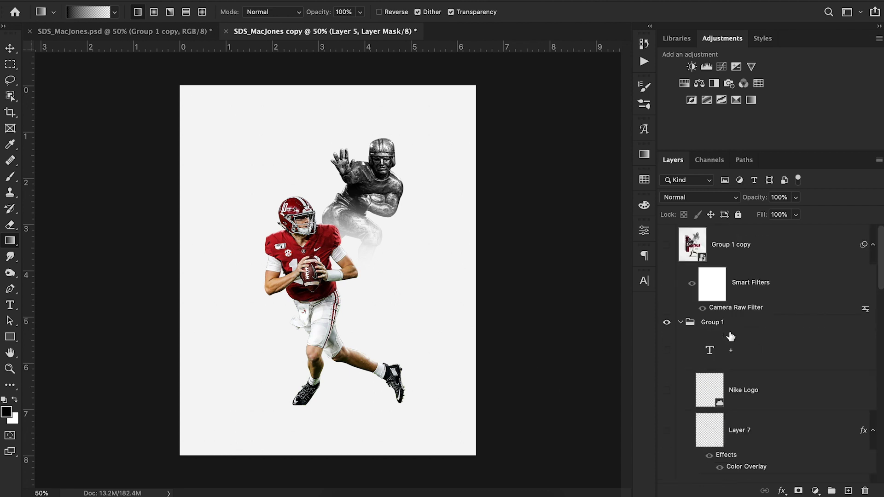
pyautogui.click(666, 245)
pyautogui.click(666, 246)
pyautogui.click(667, 247)
pyautogui.click(667, 251)
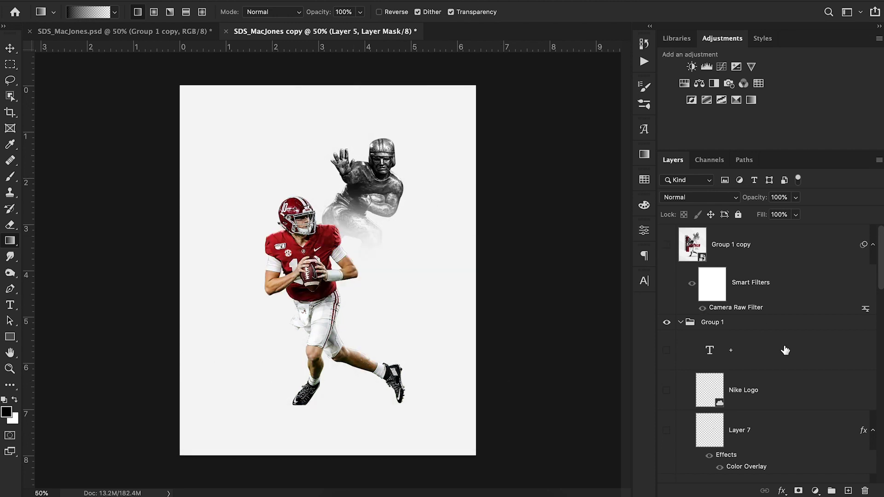
pyautogui.scroll(-8, 786, 354)
pyautogui.press('super+2')
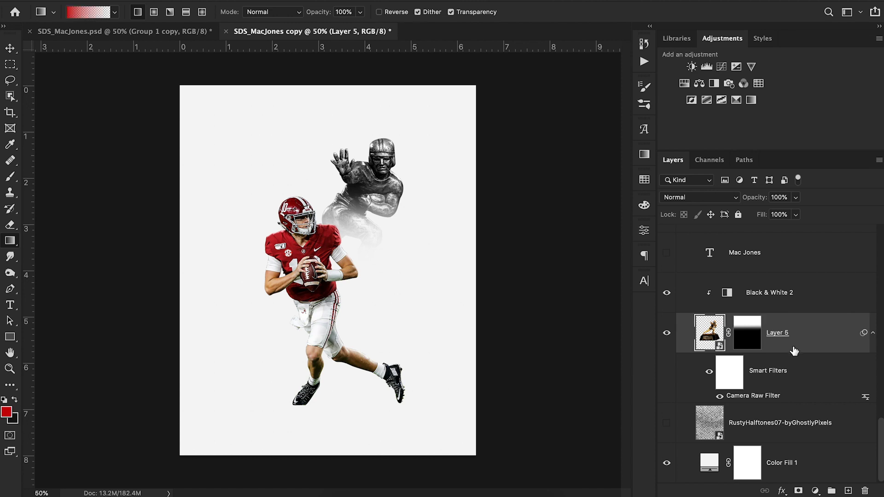
pyautogui.click(743, 344)
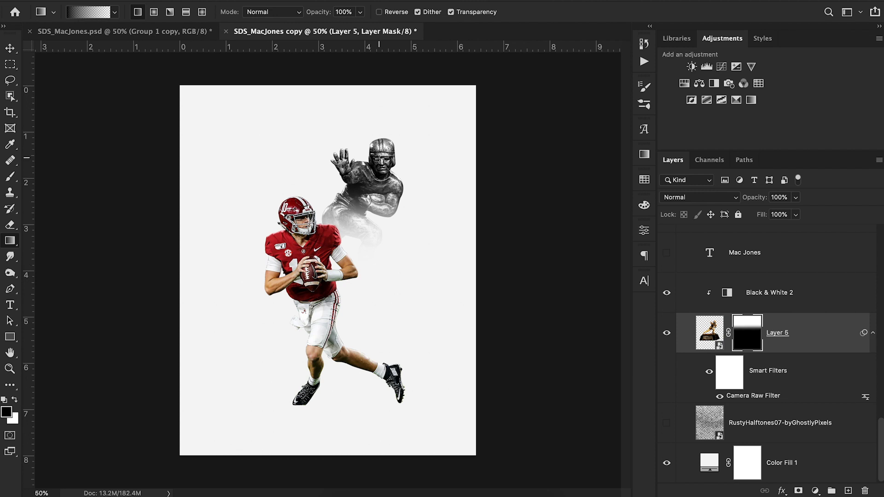
# - Toggle Layer 1 off and on to inspect the faded trophy behind the colour player
pyautogui.scroll(5, 713, 312)
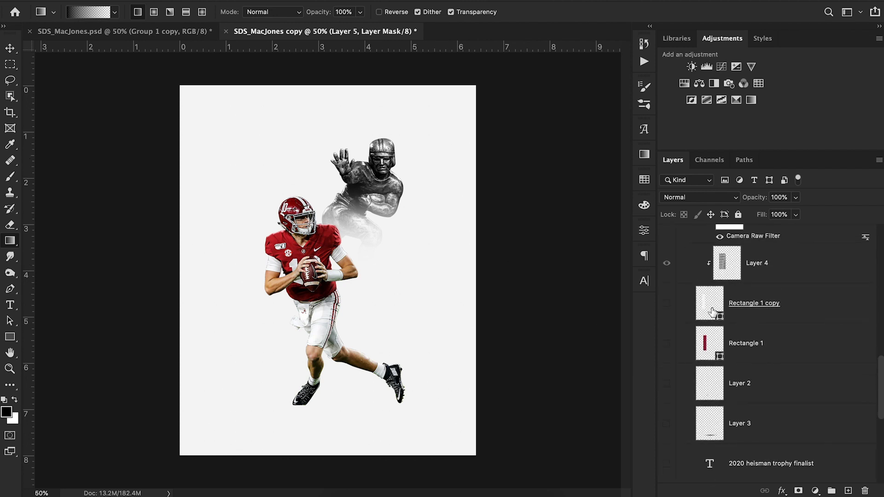
pyautogui.scroll(2, 713, 312)
pyautogui.click(667, 263)
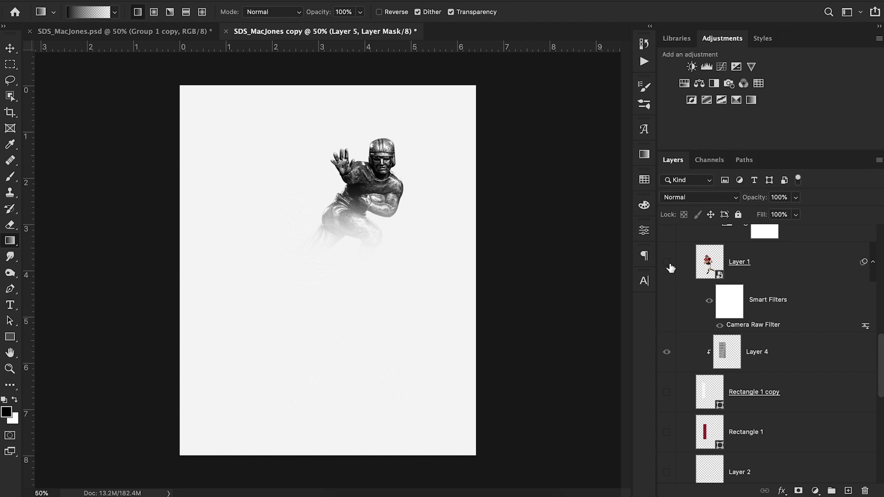
pyautogui.click(668, 262)
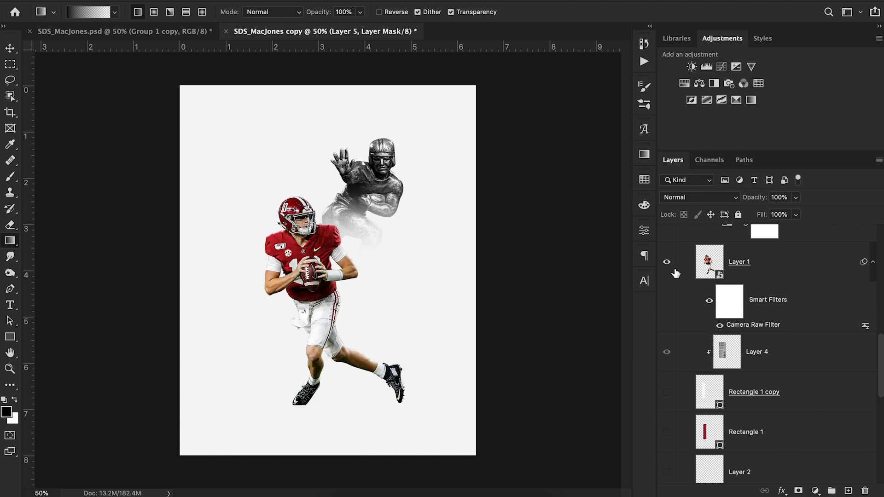
pyautogui.scroll(-5, 722, 353)
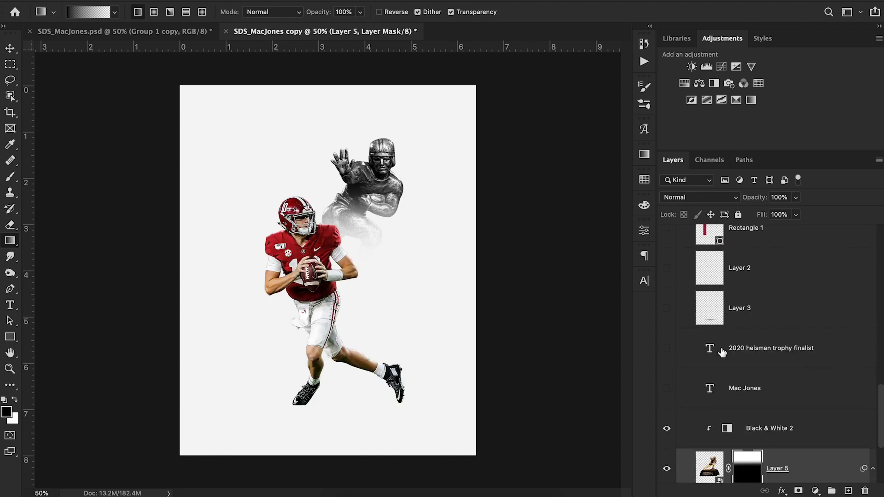
# - Select the Move tool and preview the Group 1 copy poster before hiding it again
pyautogui.click(10, 48)
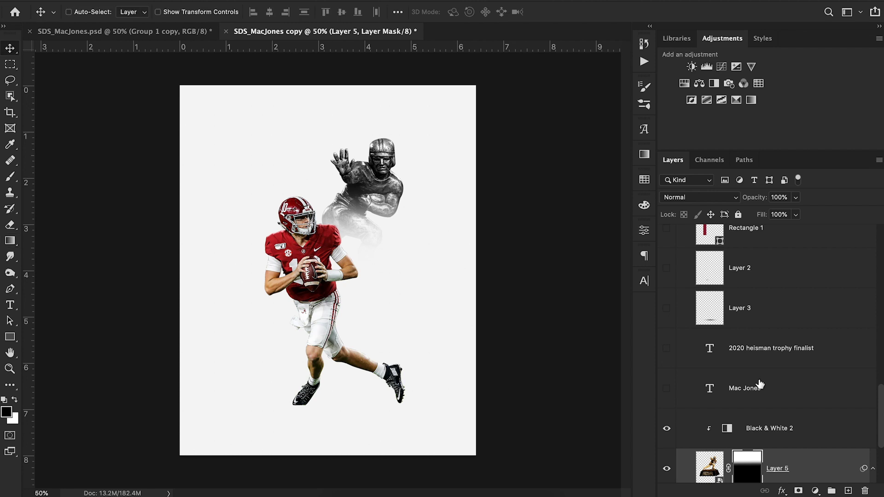
pyautogui.scroll(8, 760, 384)
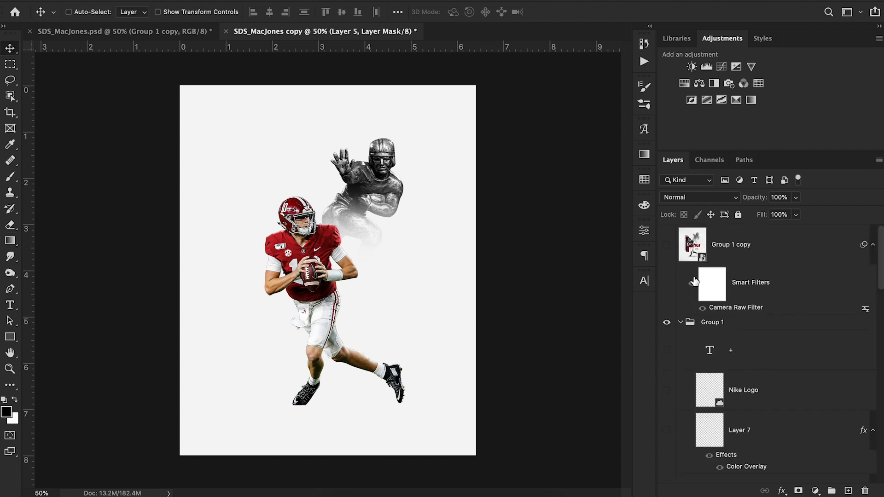
pyautogui.click(667, 244)
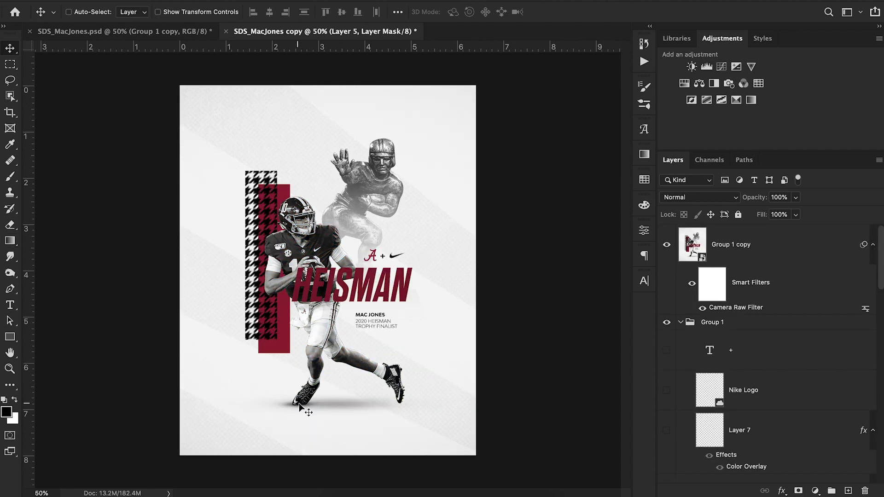
pyautogui.click(666, 245)
pyautogui.scroll(-5, 758, 406)
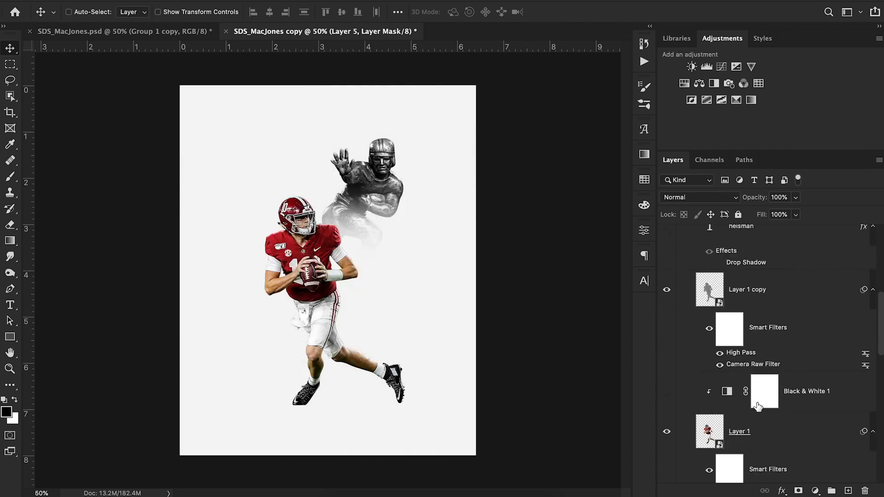
pyautogui.scroll(-10, 758, 405)
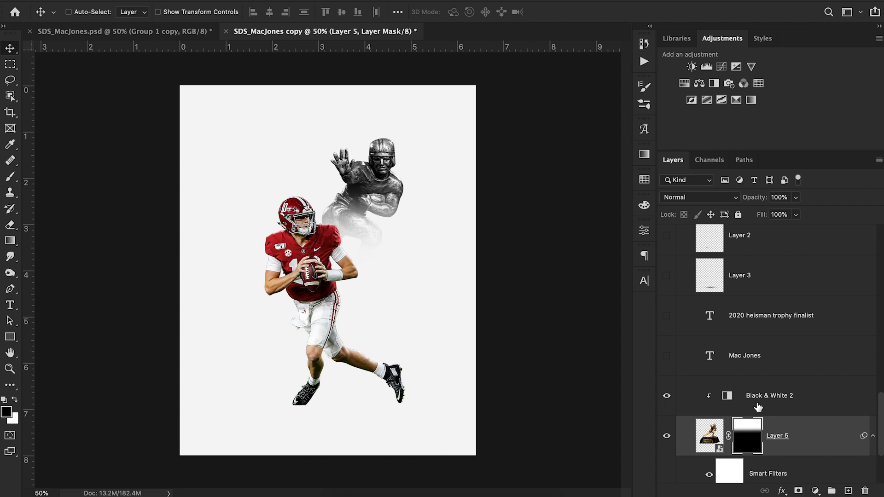
pyautogui.scroll(-3, 757, 407)
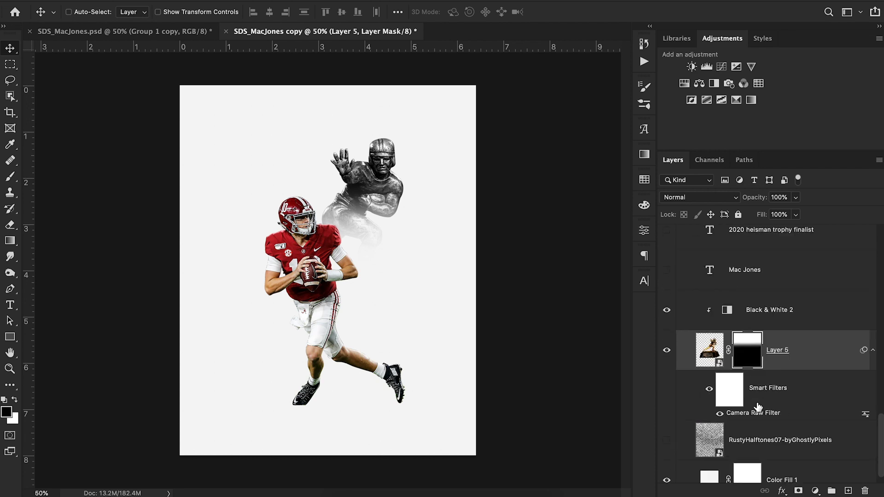
pyautogui.scroll(7, 758, 407)
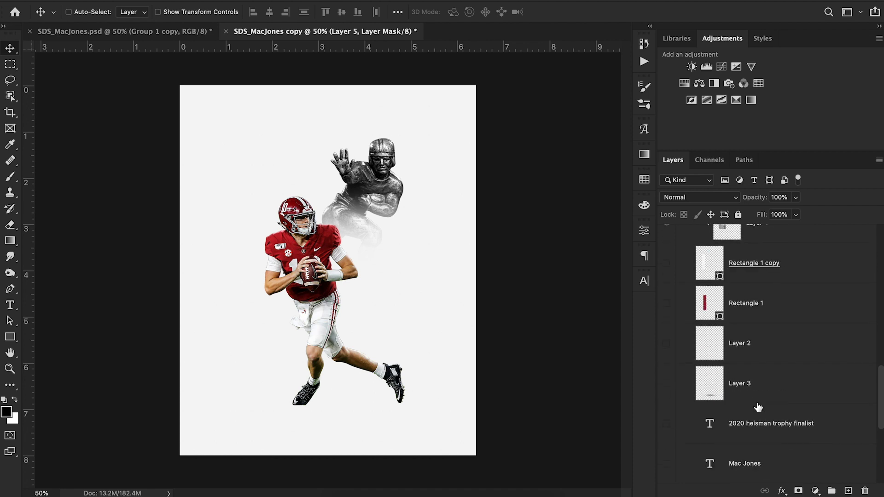
# - Toggle shadow Layers 2 and 3 on and off to compare the shadows under the feet
pyautogui.click(669, 353)
pyautogui.click(668, 393)
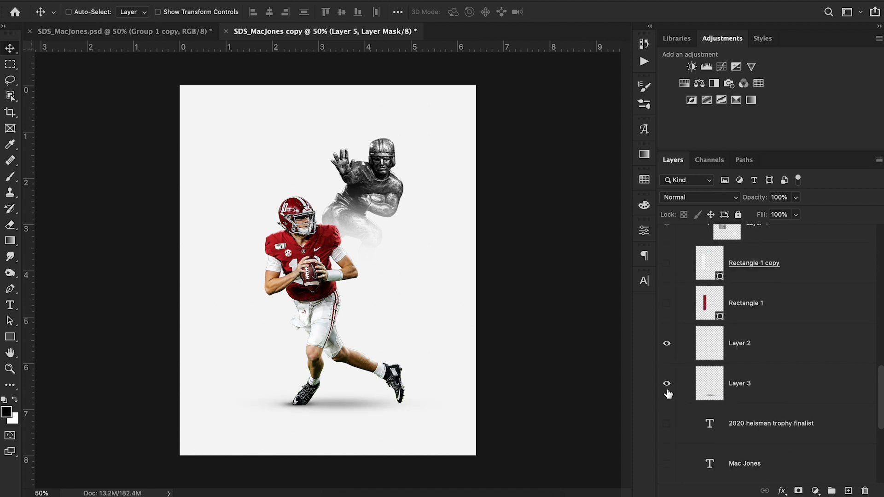
pyautogui.click(669, 353)
pyautogui.click(670, 392)
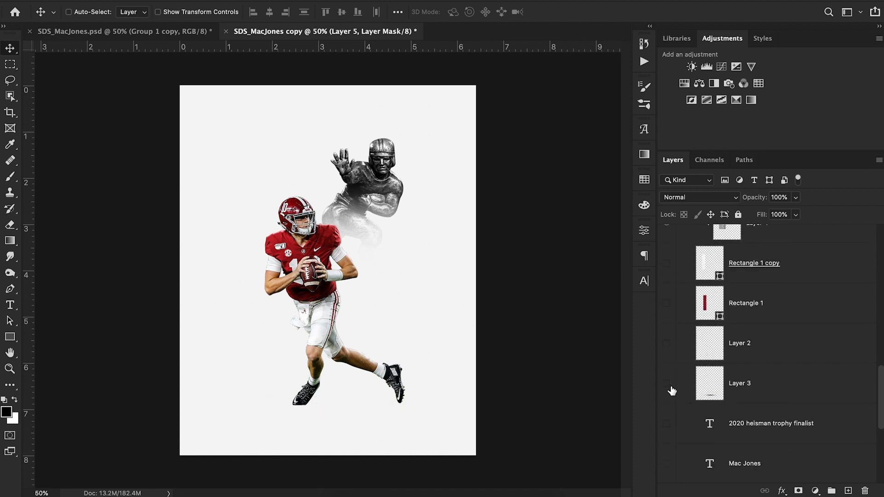
pyautogui.click(675, 351)
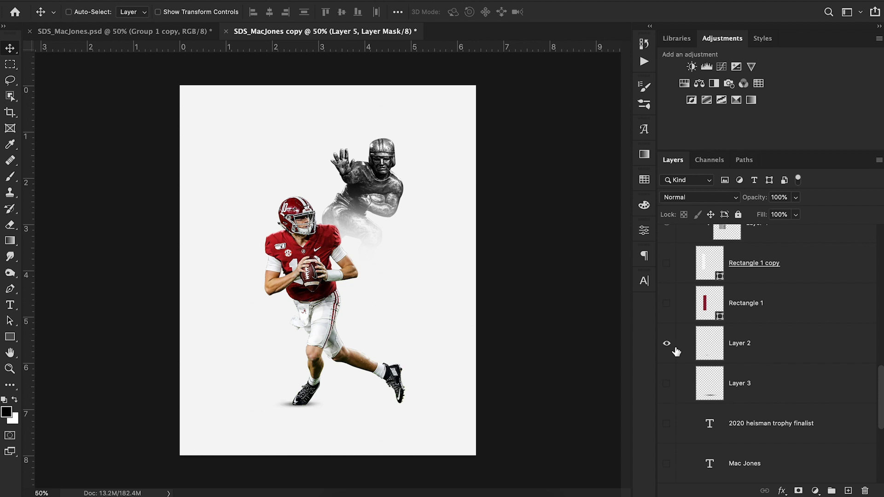
pyautogui.click(668, 387)
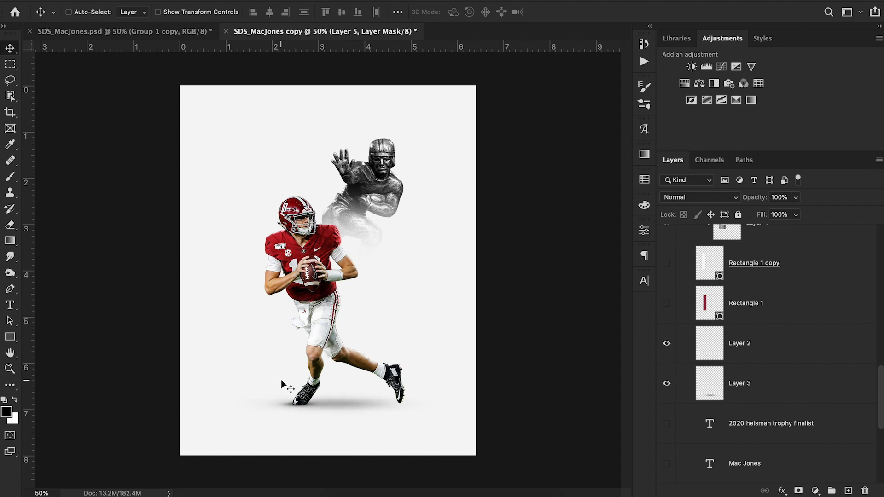
pyautogui.click(671, 354)
pyautogui.click(672, 354)
pyautogui.click(670, 396)
pyautogui.click(670, 395)
# - Hide both shadow layers and add a new empty Layer 8 above Layer 2
pyautogui.click(667, 344)
pyautogui.click(668, 384)
pyautogui.click(768, 353)
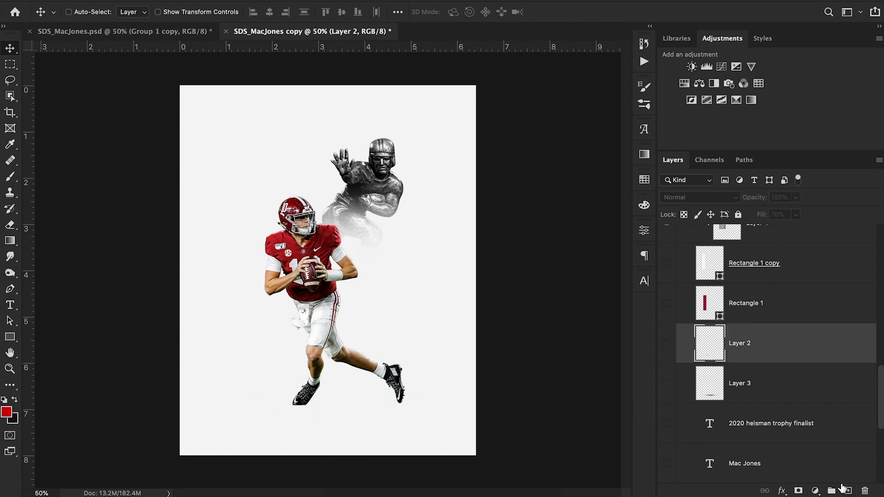
pyautogui.click(849, 491)
# - Set up a flattened elliptical soft brush at 900 px
pyautogui.press('b')
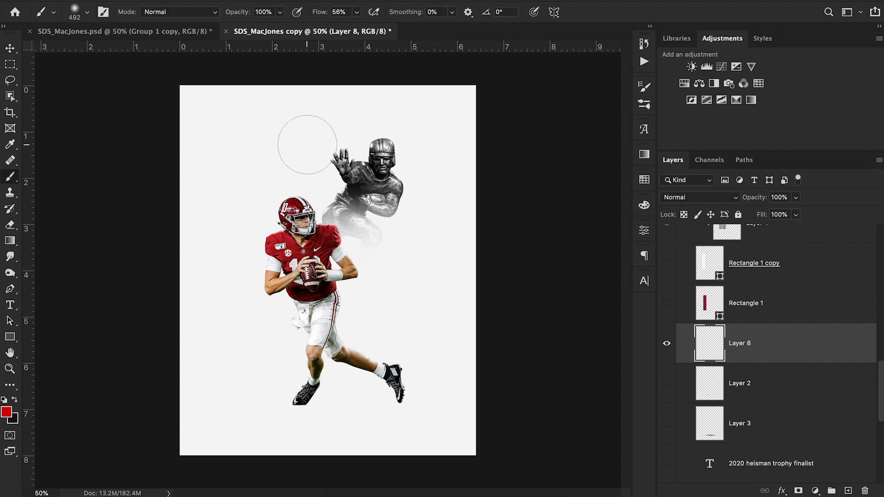
pyautogui.click(86, 13)
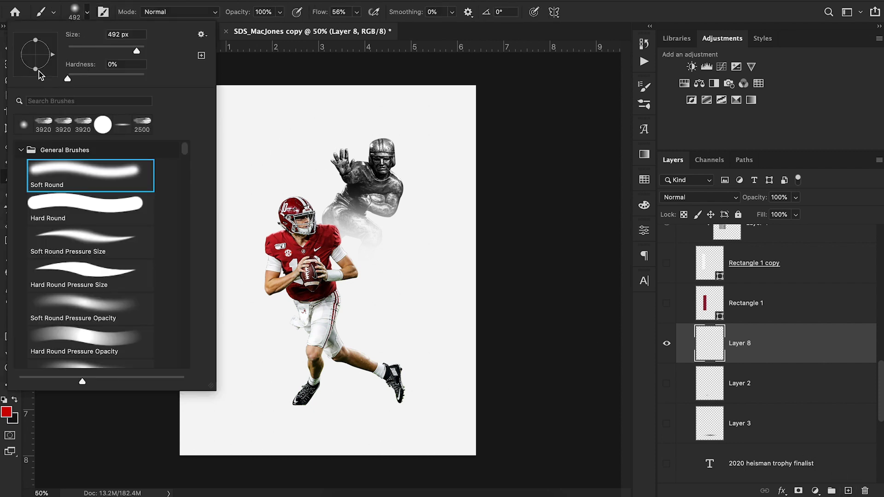
pyautogui.moveTo(37, 70); pyautogui.dragTo(36, 64)
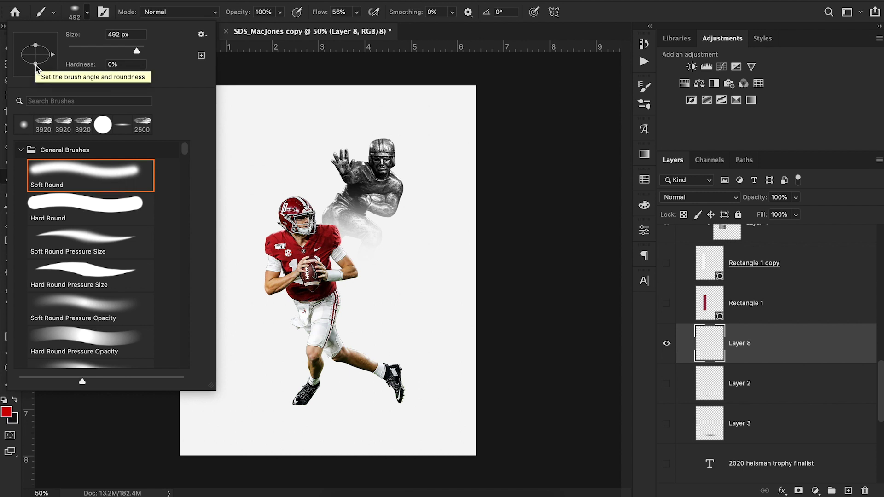
pyautogui.moveTo(36, 64); pyautogui.dragTo(35, 57)
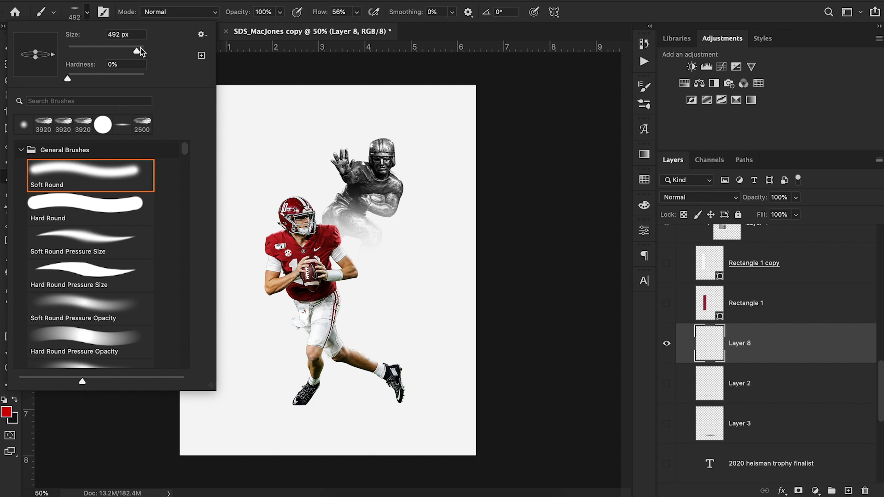
pyautogui.moveTo(140, 51); pyautogui.dragTo(138, 51)
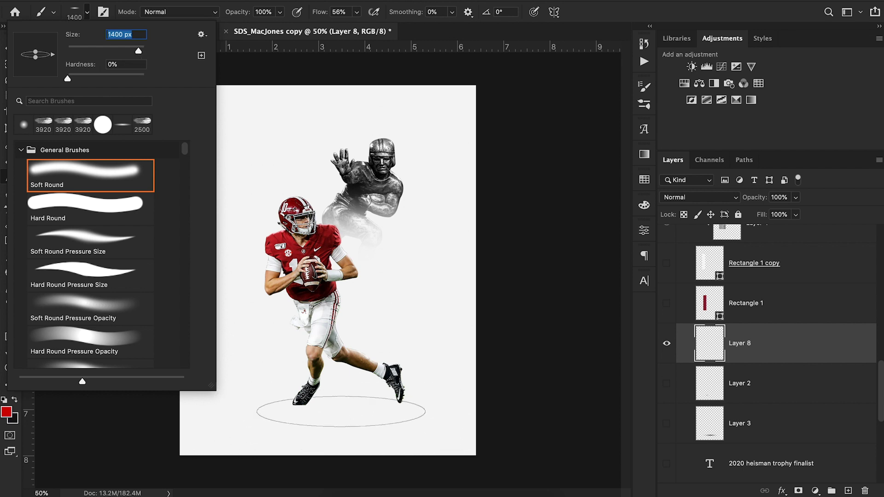
pyautogui.moveTo(143, 50); pyautogui.dragTo(135, 50)
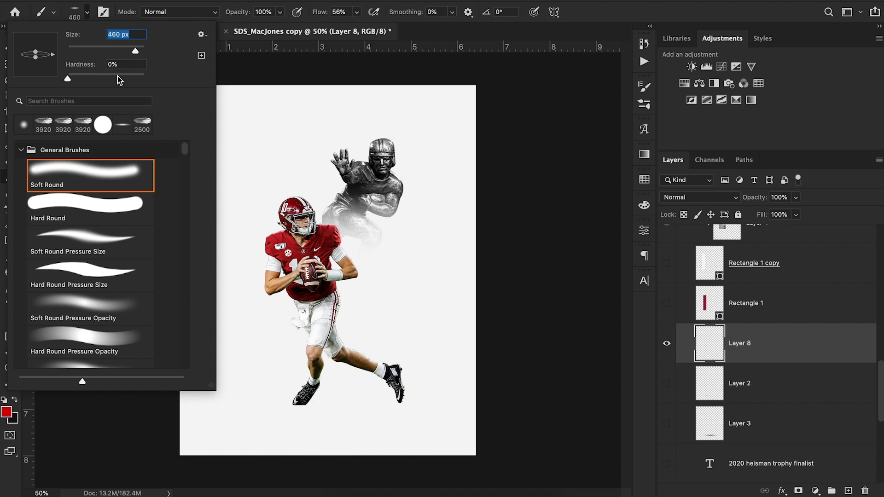
pyautogui.write('900')
pyautogui.press('Return')
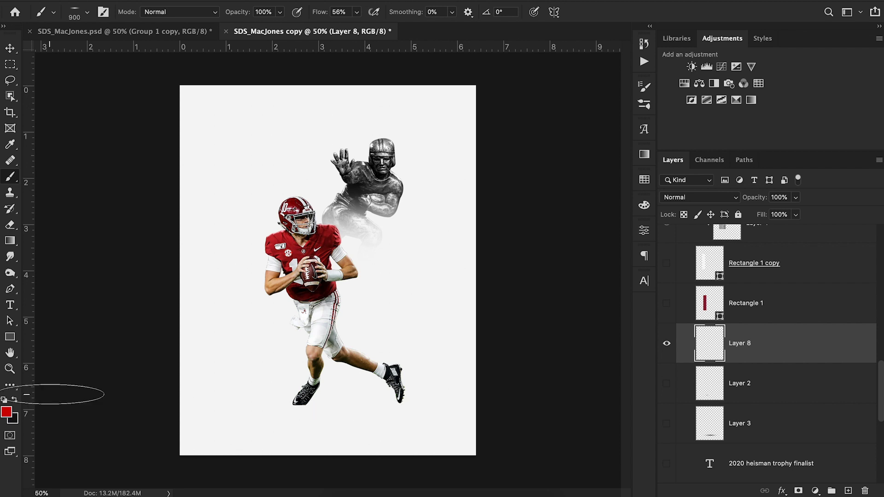
# - Make black the painting colour, paint a trial shadow under the feet, then undo it
pyautogui.click(16, 402)
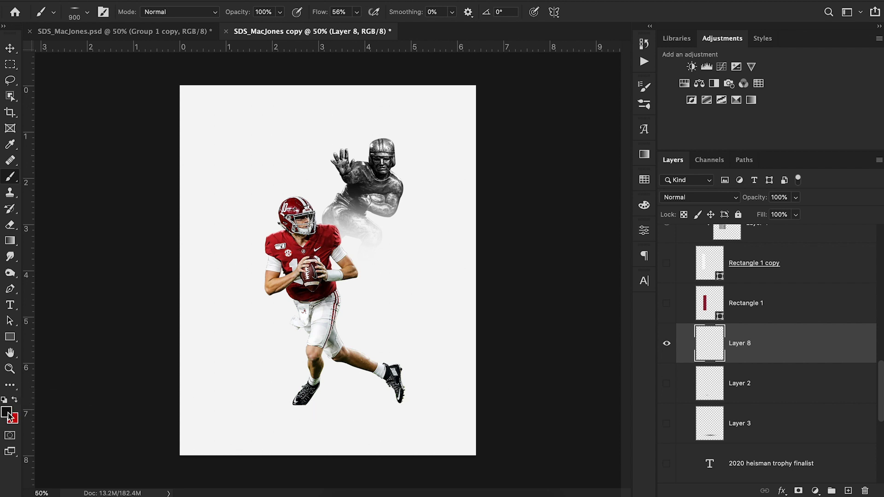
pyautogui.click(6, 413)
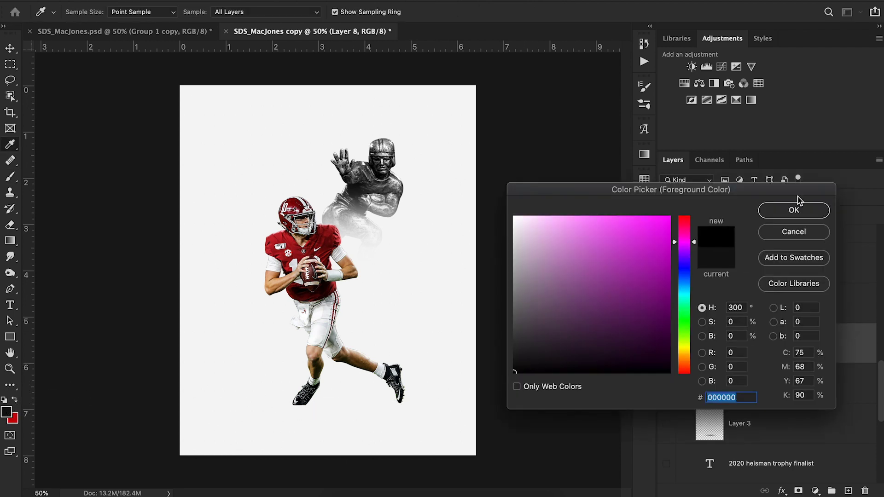
pyautogui.click(793, 212)
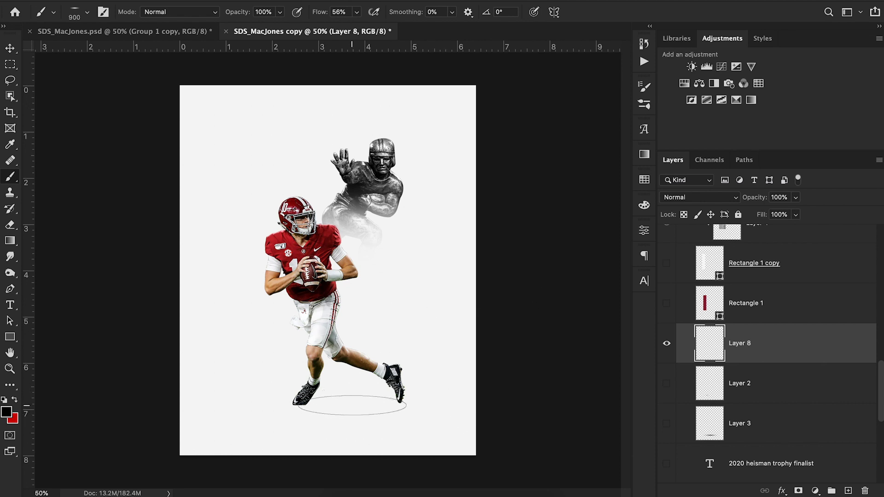
pyautogui.click(352, 406)
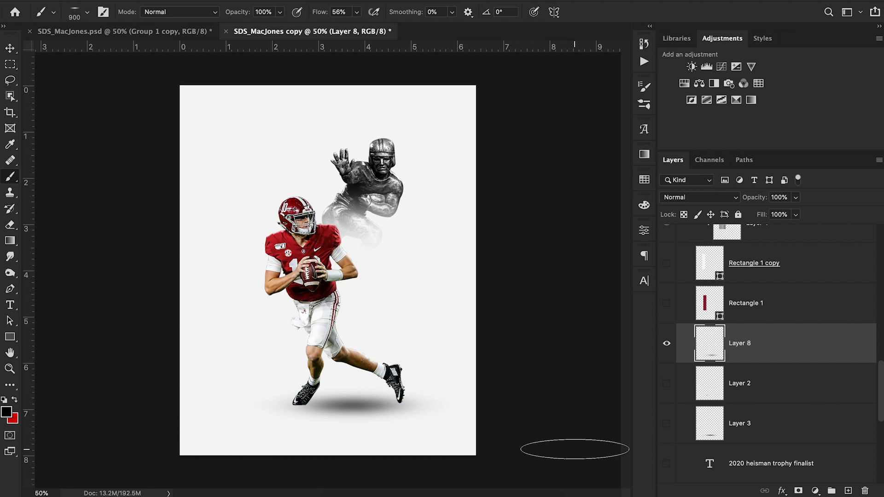
pyautogui.hotkey('ctrl', 'z')
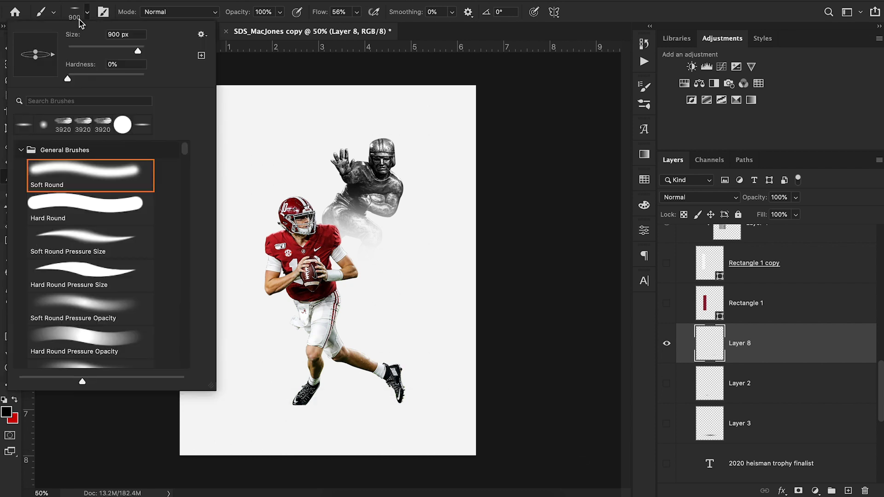
# - Adjust the brush tip's flatness and paint an elliptical black shadow beneath the player's feet
pyautogui.click(87, 12)
pyautogui.moveTo(38, 63); pyautogui.dragTo(39, 59)
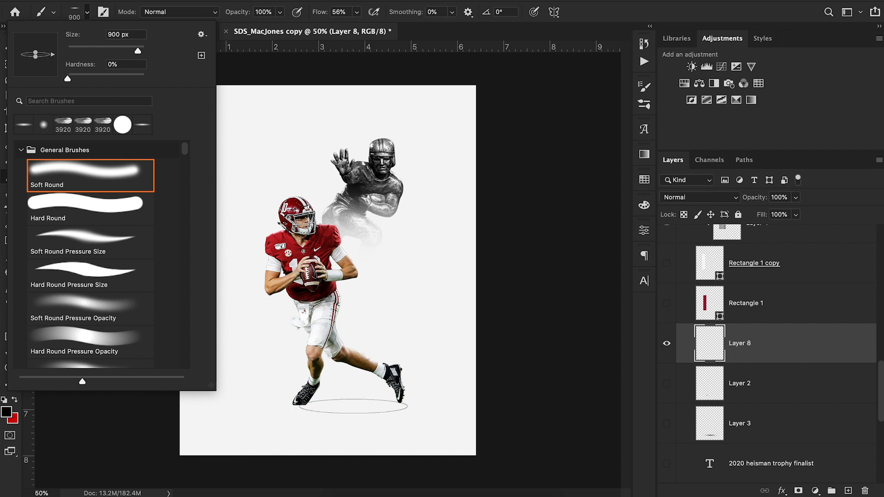
pyautogui.click(354, 406)
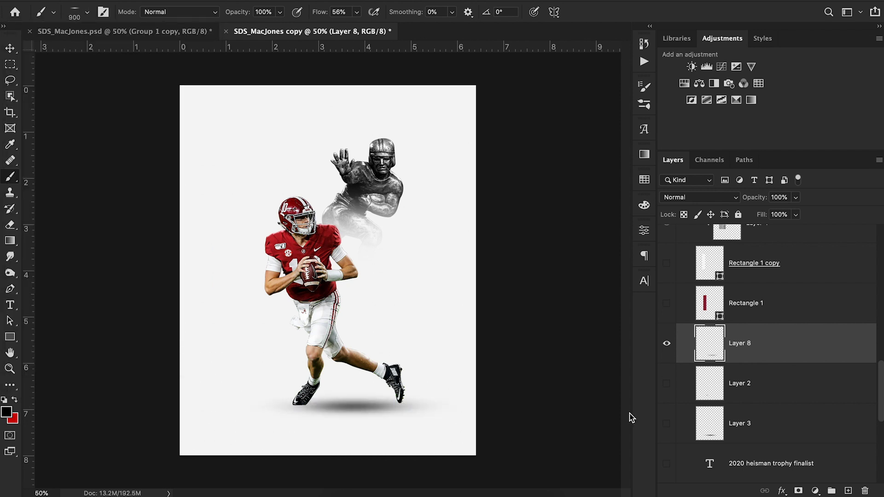
pyautogui.click(10, 48)
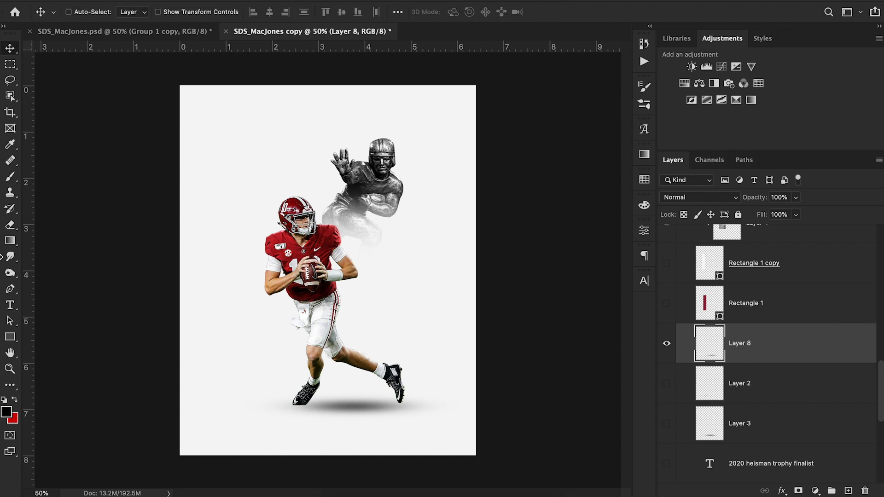
pyautogui.press('b')
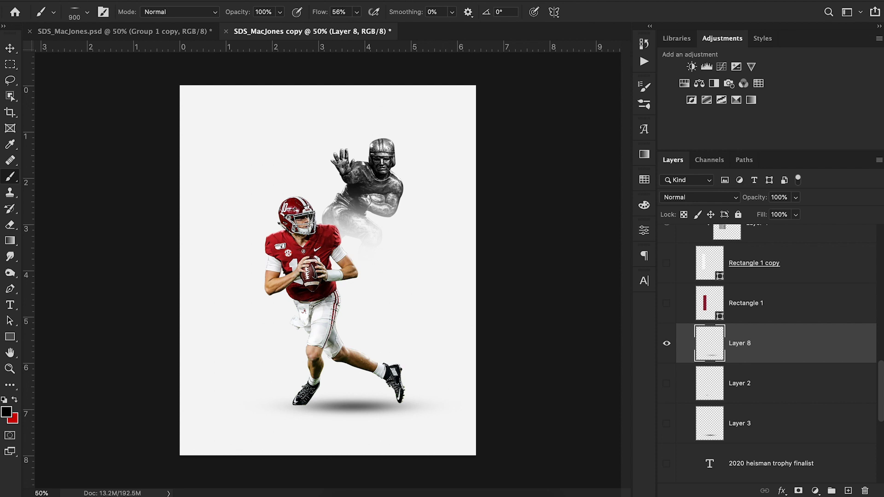
pyautogui.click(10, 49)
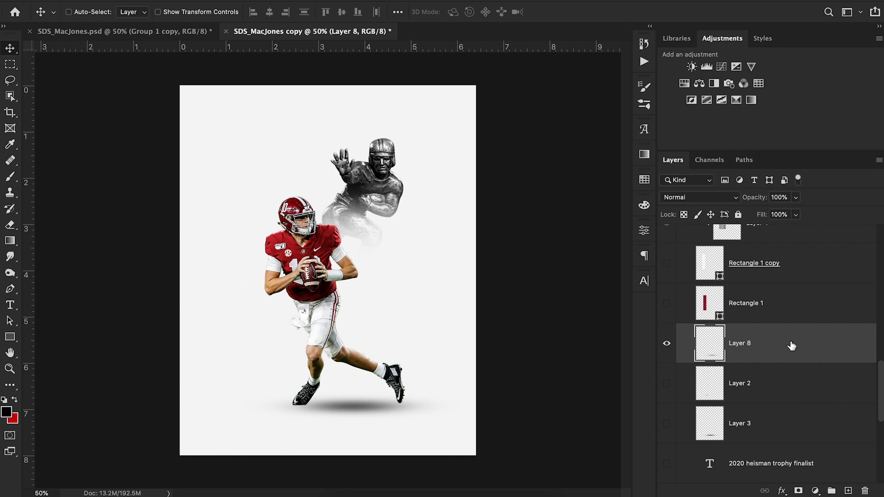
# - Lower Layer 8's fill to about 53% and nudge its shadow under the player's feet
pyautogui.click(795, 215)
pyautogui.moveTo(784, 229); pyautogui.dragTo(768, 235)
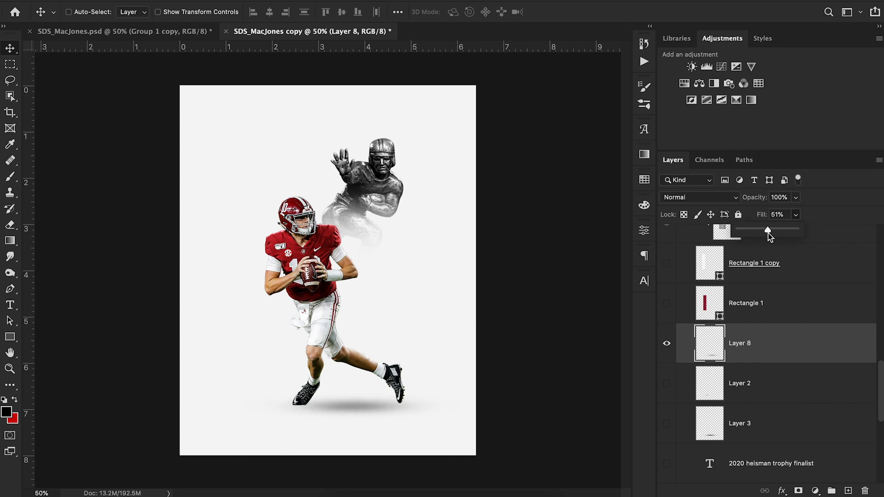
pyautogui.click(466, 386)
pyautogui.moveTo(466, 386); pyautogui.dragTo(460, 391)
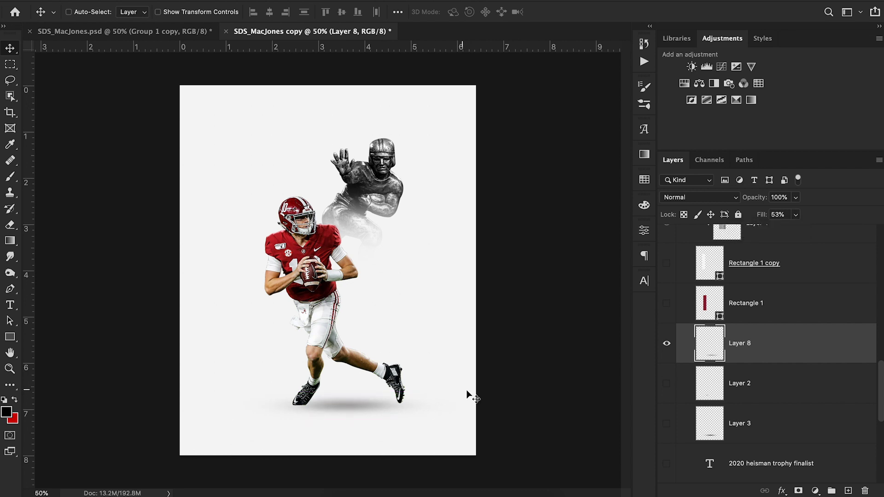
# - On a new Layer 9, paint a dark shadow under the left shoe with a 236 px brush
pyautogui.click(847, 491)
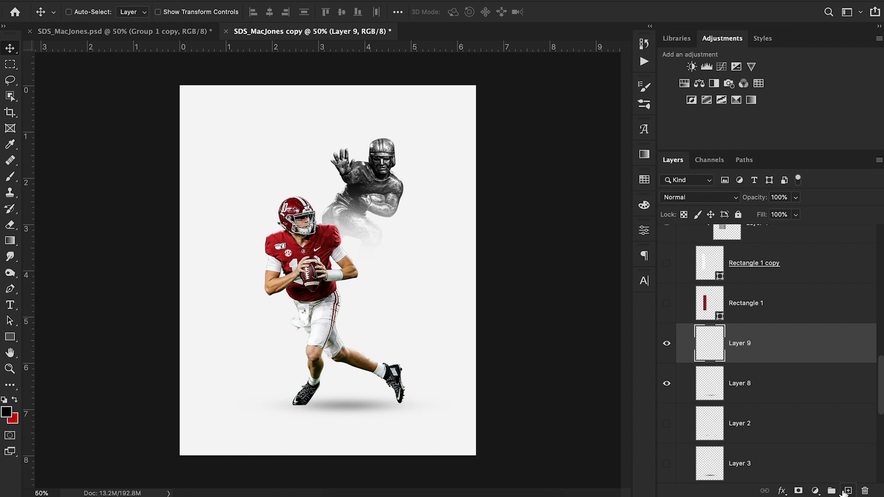
pyautogui.press('b')
pyautogui.click(87, 12)
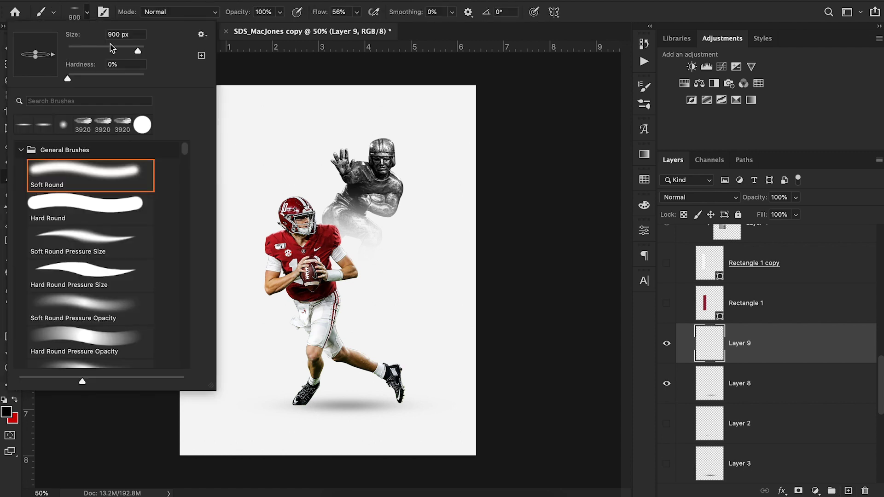
pyautogui.click(118, 49)
pyautogui.click(127, 50)
pyautogui.press('Return')
pyautogui.click(302, 405)
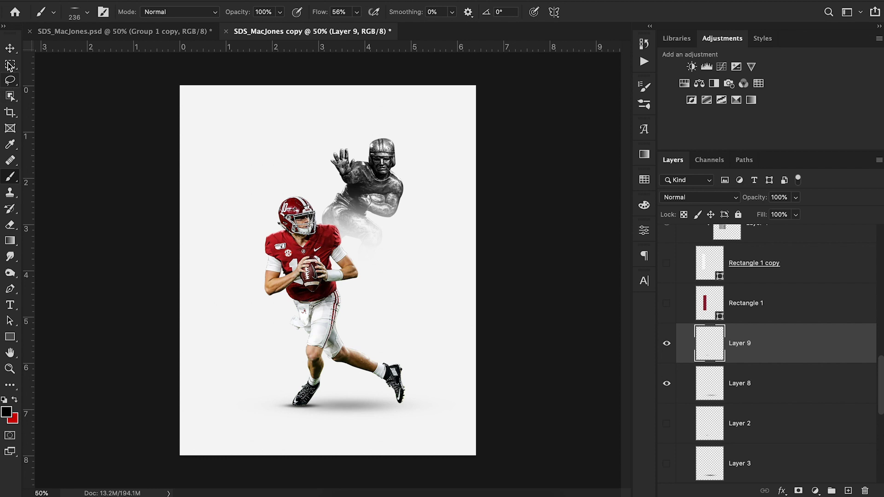
# - Shift Layer 8's shadow slightly, then hide both Layer 9 and Layer 8
pyautogui.click(9, 49)
pyautogui.click(756, 398)
pyautogui.moveTo(405, 413); pyautogui.dragTo(389, 409)
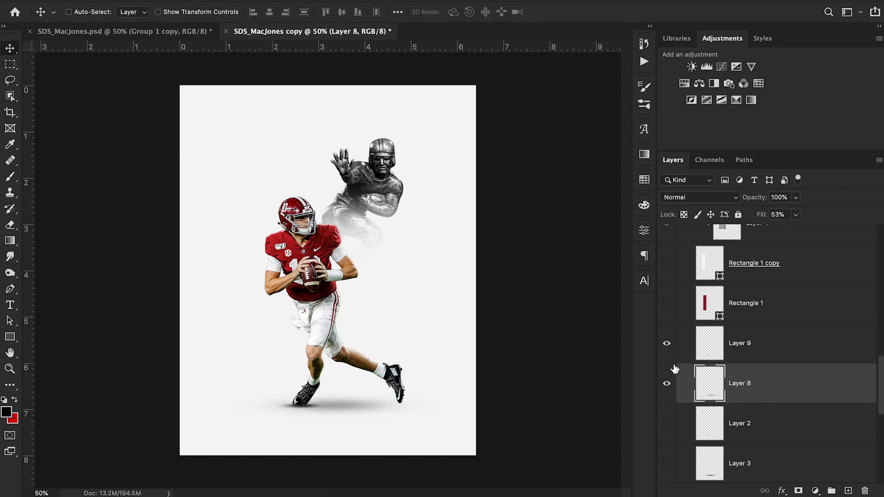
pyautogui.click(667, 349)
pyautogui.click(669, 387)
# - Delete painted shadow Layers 9 and 8 and turn on the Layer 2 and Layer 3 foot shadows
pyautogui.click(778, 358)
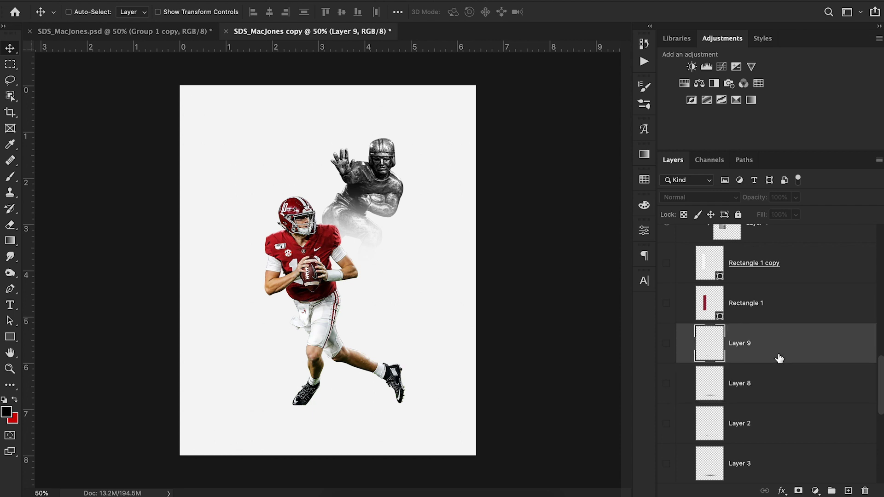
pyautogui.press('Delete')
pyautogui.press('Delete')
pyautogui.click(666, 343)
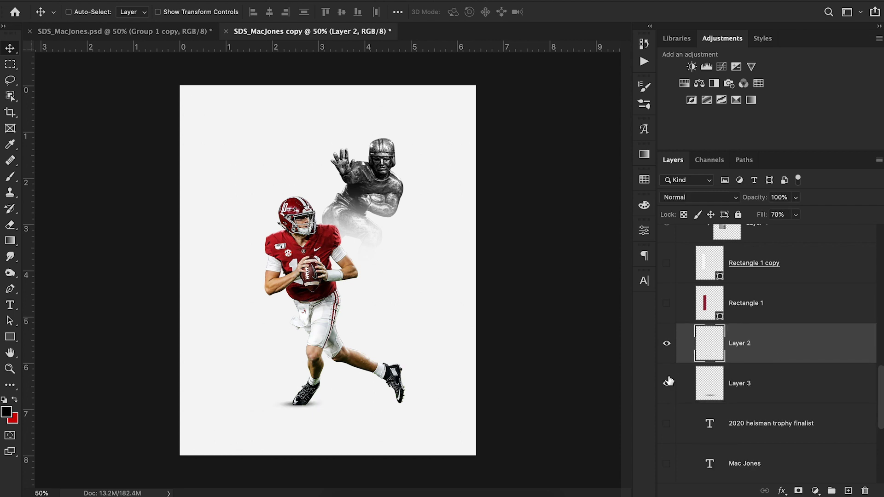
pyautogui.click(667, 383)
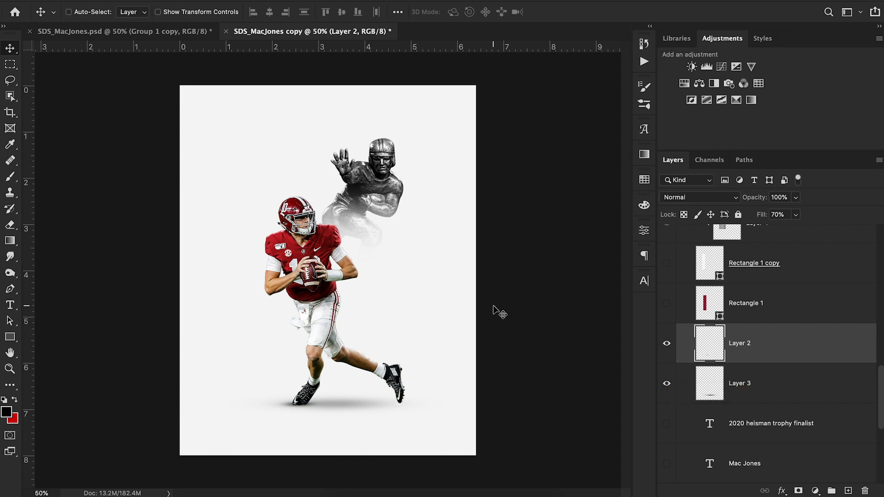
# - Turn on Black & White 1 to make the player grayscale, then preview the Group 1 copy artwork
pyautogui.scroll(5, 730, 361)
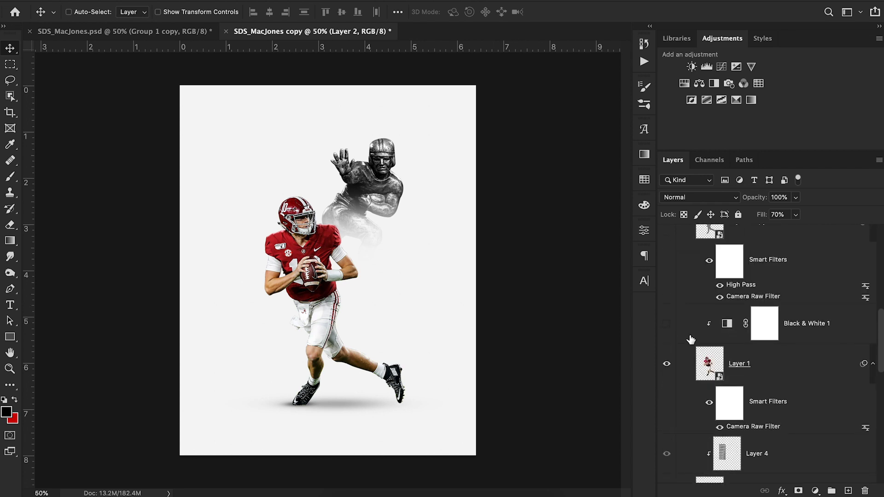
pyautogui.click(667, 323)
pyautogui.click(746, 365)
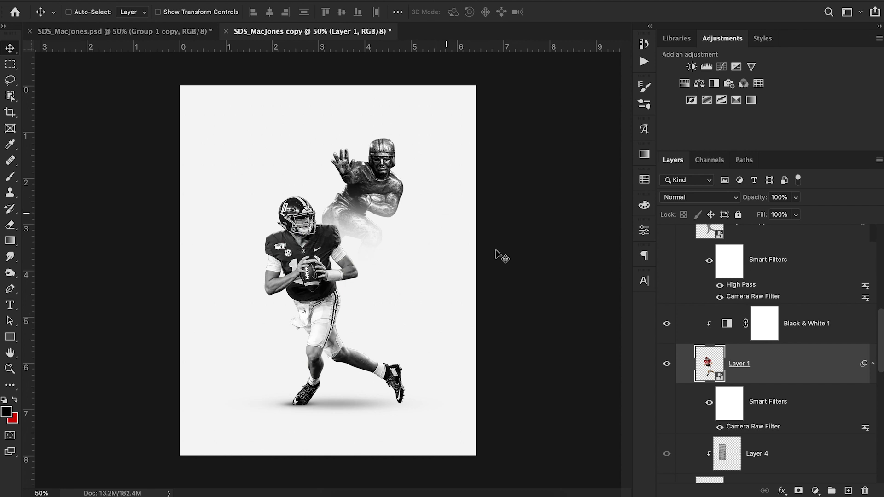
pyautogui.scroll(4, 733, 361)
pyautogui.scroll(3, 735, 362)
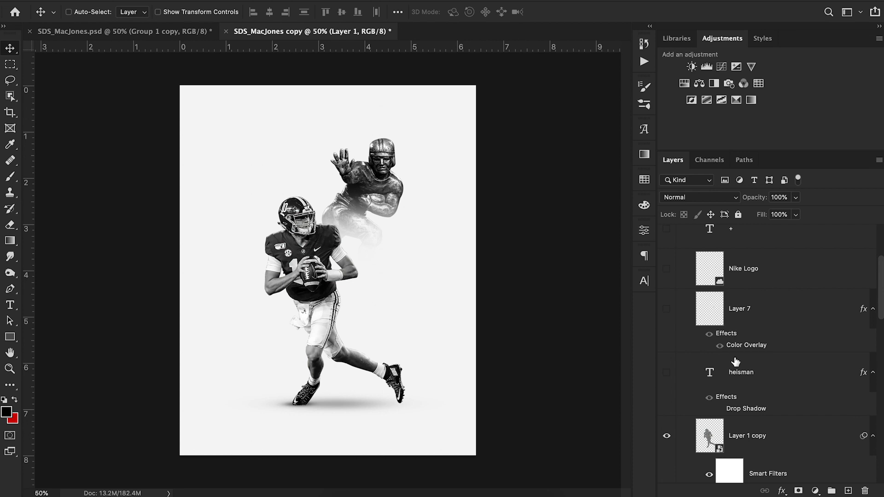
pyautogui.scroll(3, 736, 362)
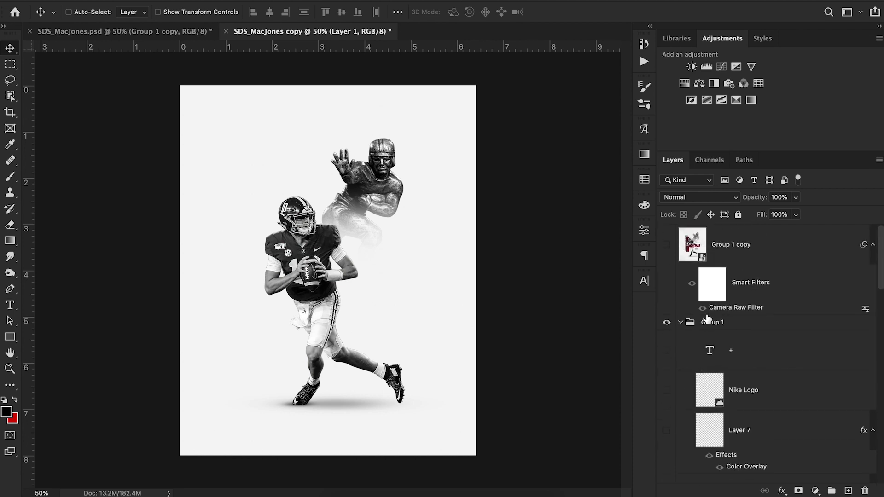
pyautogui.click(667, 260)
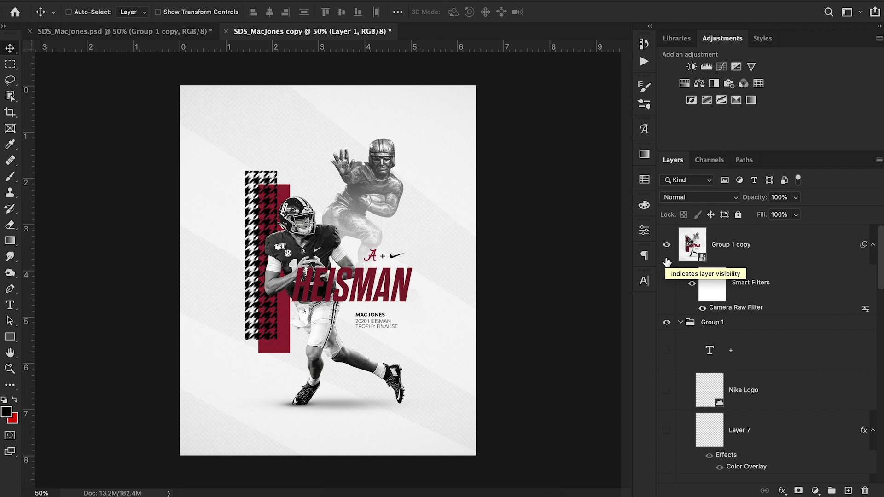
pyautogui.click(667, 260)
pyautogui.click(667, 261)
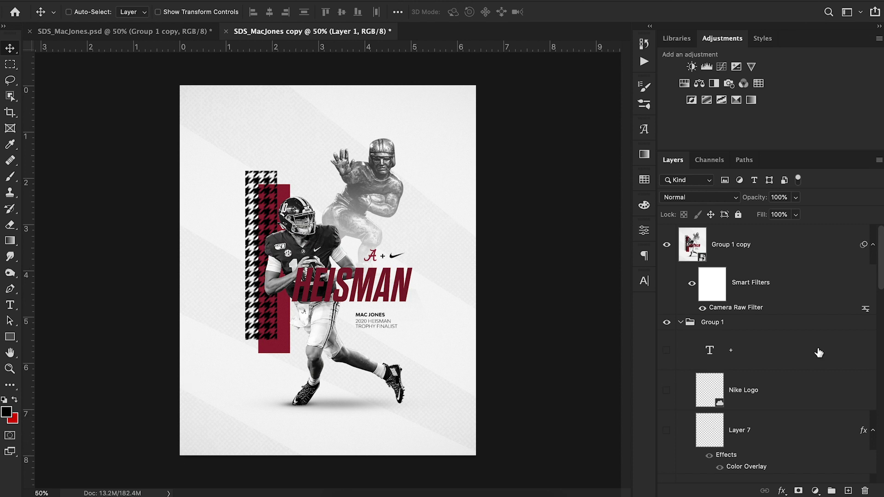
pyautogui.click(666, 246)
# - Make the RustyHalftones07 texture layer visible and set its blend mode to Soft Light
pyautogui.scroll(-5, 682, 415)
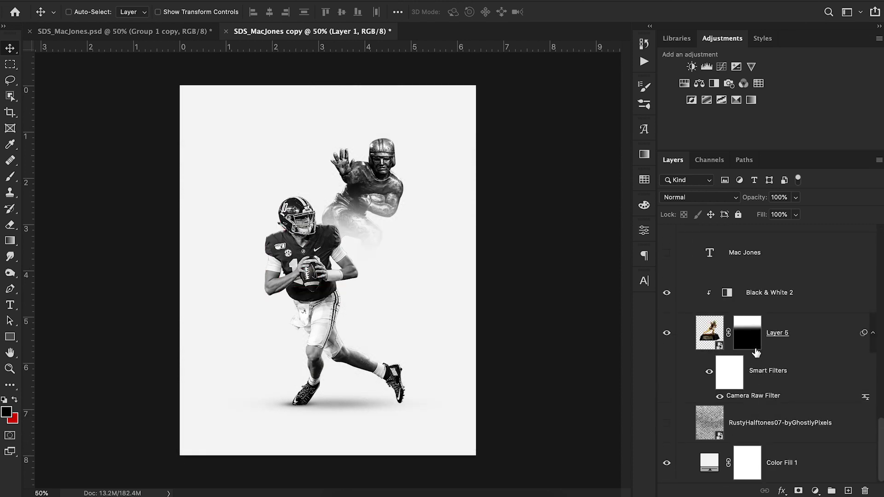
pyautogui.click(668, 423)
pyautogui.click(668, 424)
pyautogui.click(668, 425)
pyautogui.click(752, 426)
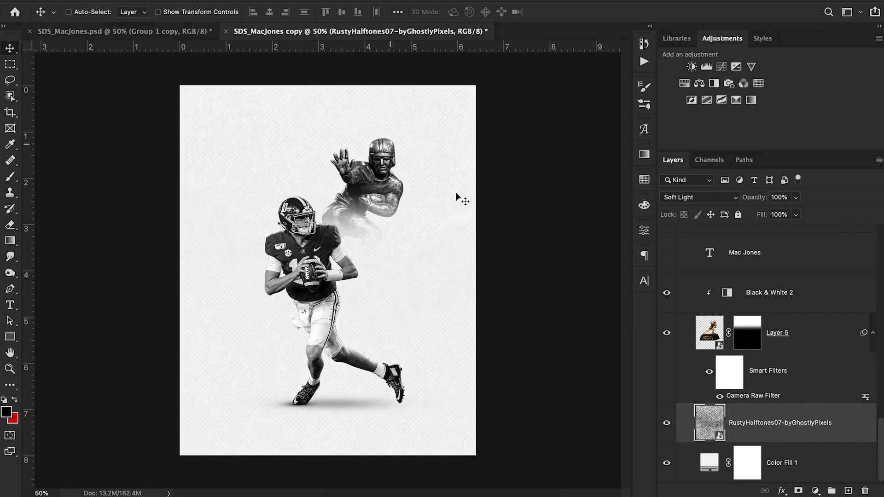
pyautogui.click(708, 199)
pyautogui.click(691, 56)
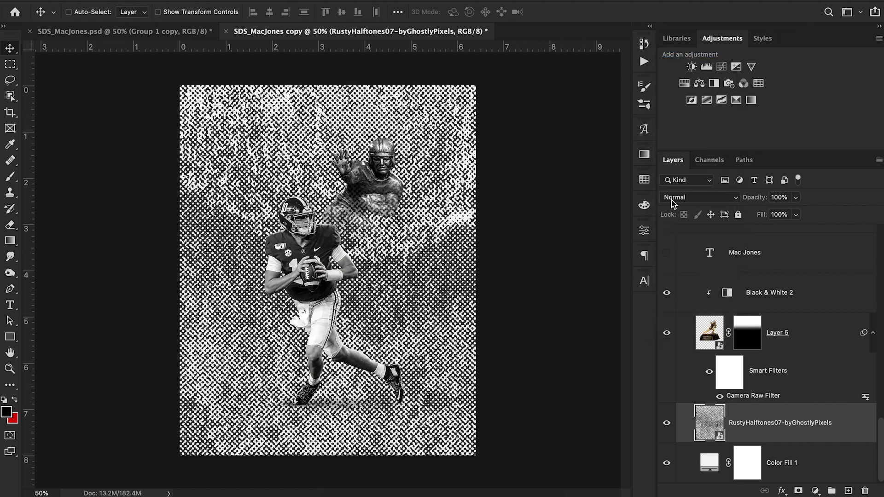
pyautogui.click(674, 200)
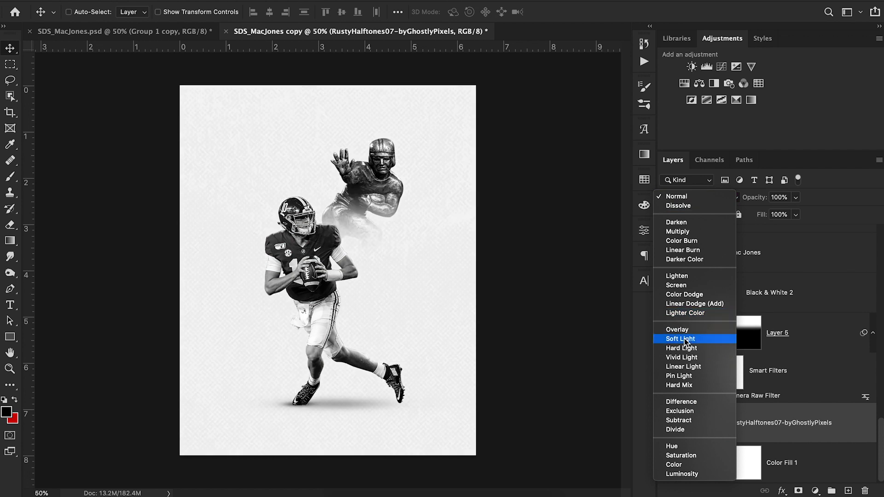
pyautogui.click(685, 338)
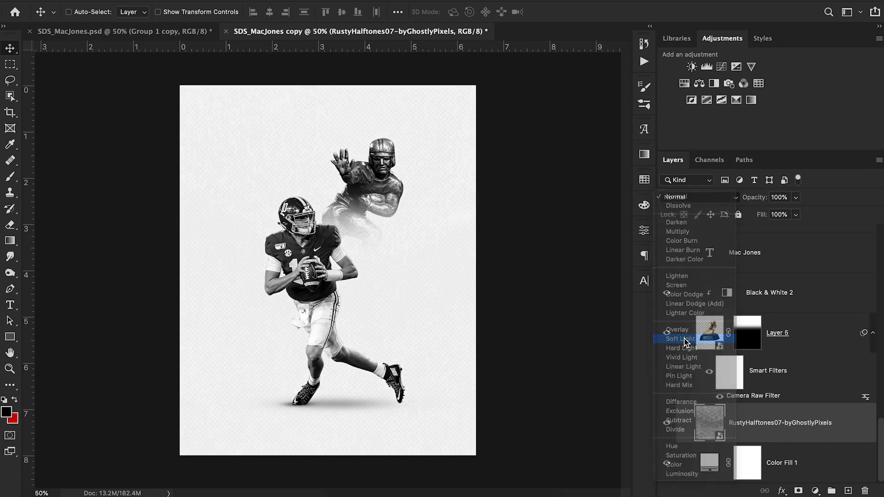
# - Add a new empty layer above Color Fill 1 and show the Group 1 copy artwork
pyautogui.click(818, 462)
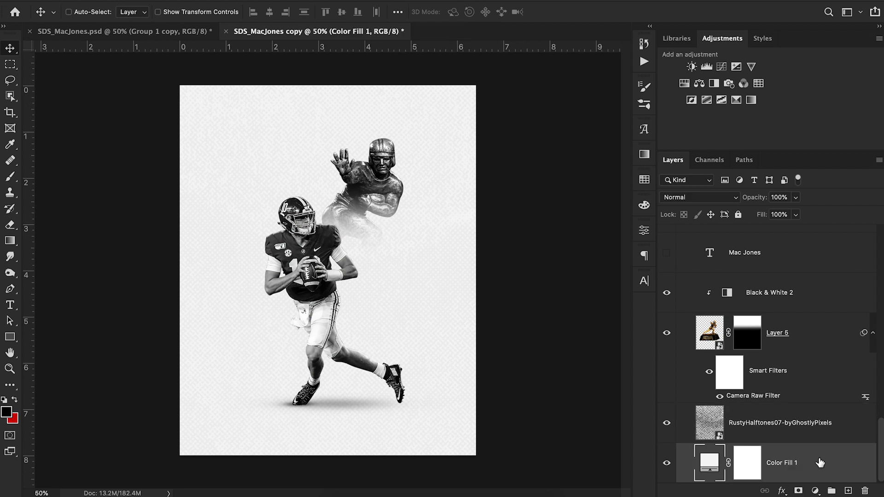
pyautogui.click(852, 492)
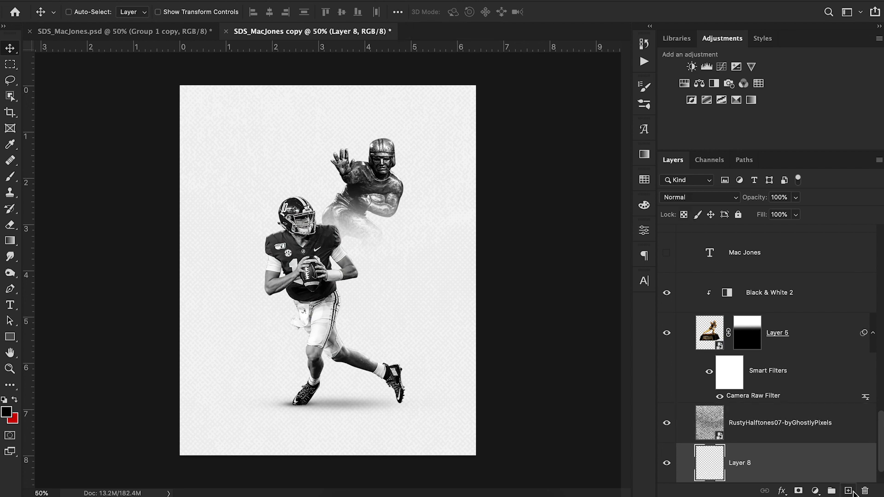
pyautogui.scroll(5, 765, 350)
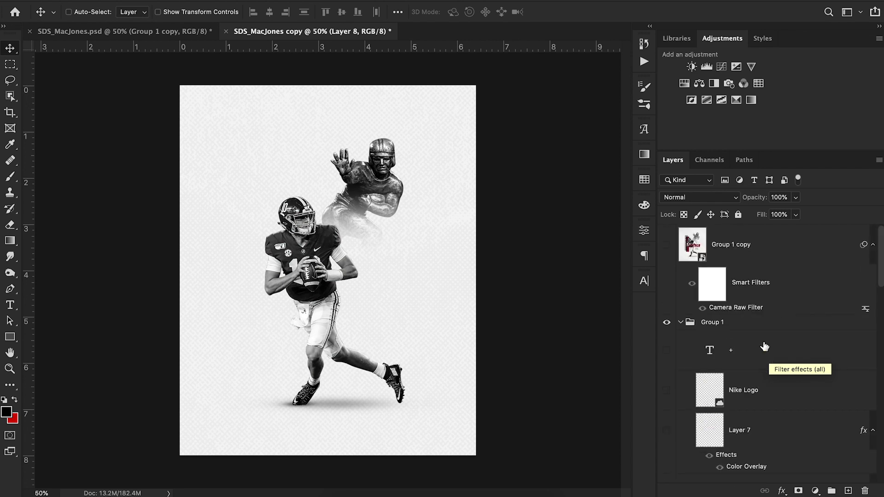
pyautogui.click(667, 244)
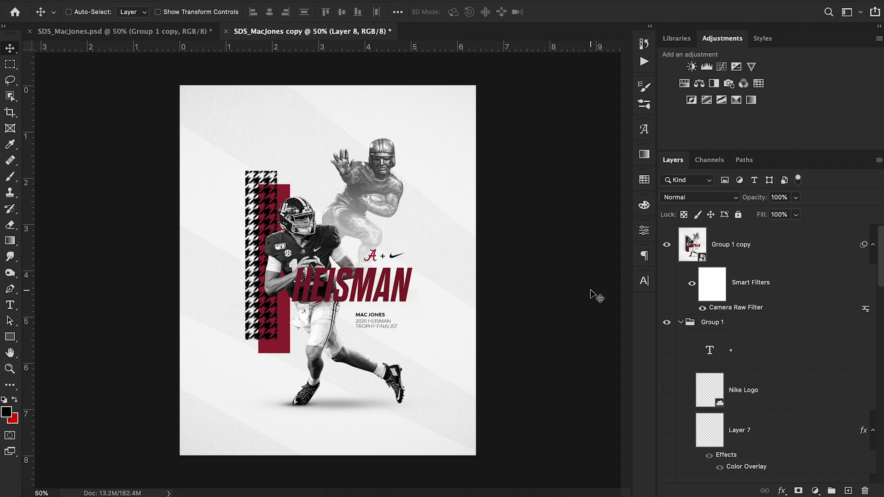
# - With the Pen tool, trace the diagonal stripe bands from edge to edge across the poster
pyautogui.press('p')
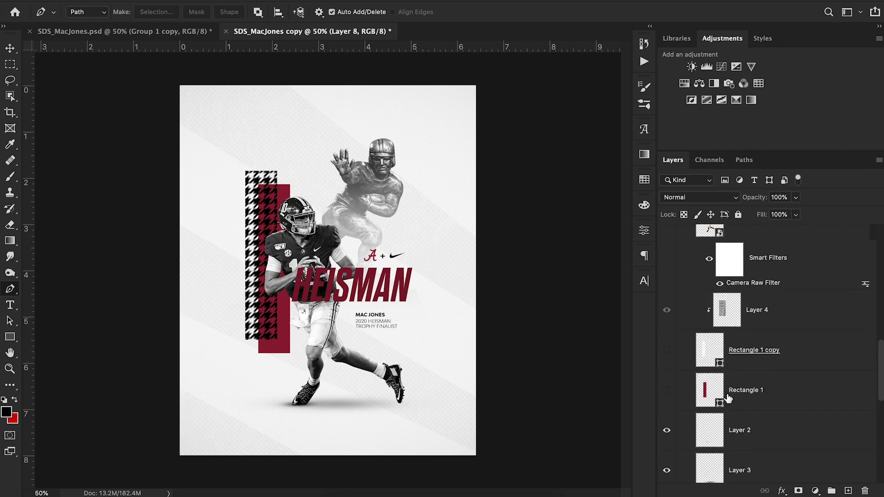
pyautogui.scroll(-5, 728, 399)
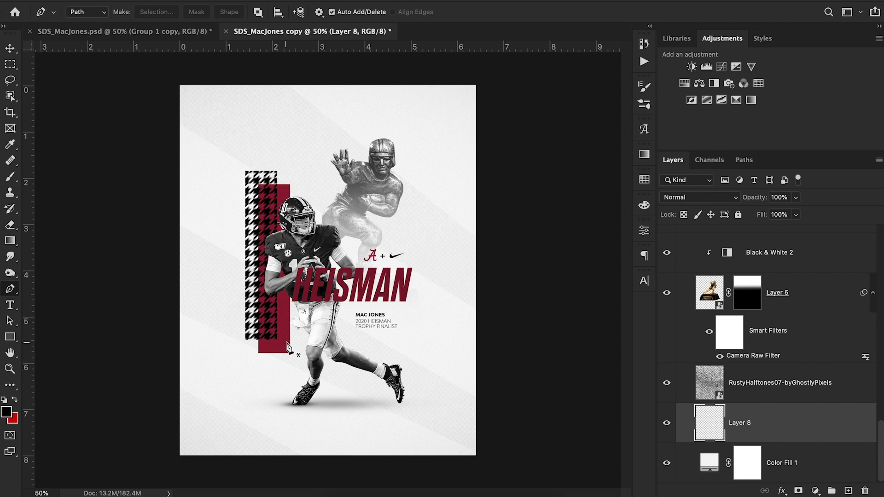
pyautogui.click(283, 80)
pyautogui.click(483, 248)
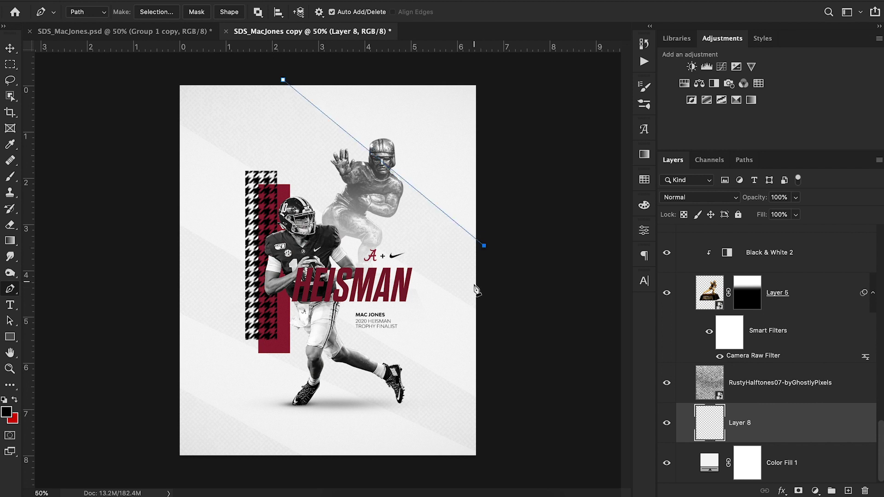
pyautogui.click(480, 314)
pyautogui.click(171, 121)
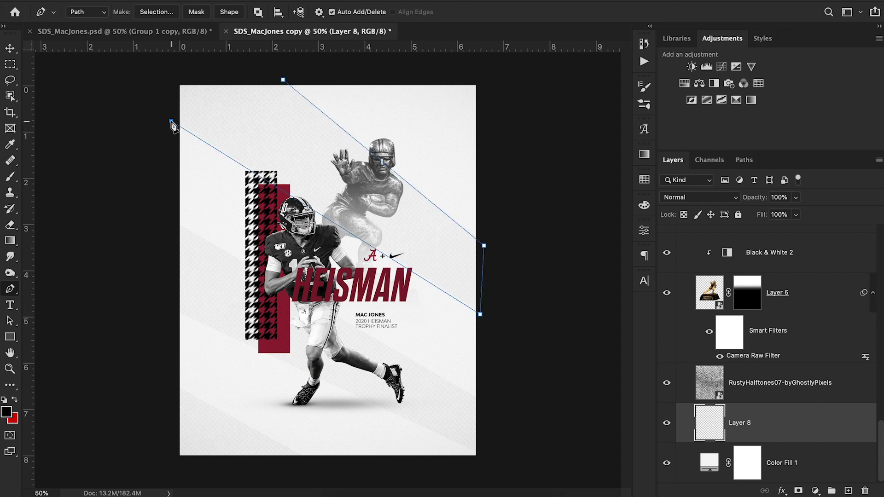
pyautogui.click(171, 221)
pyautogui.click(487, 406)
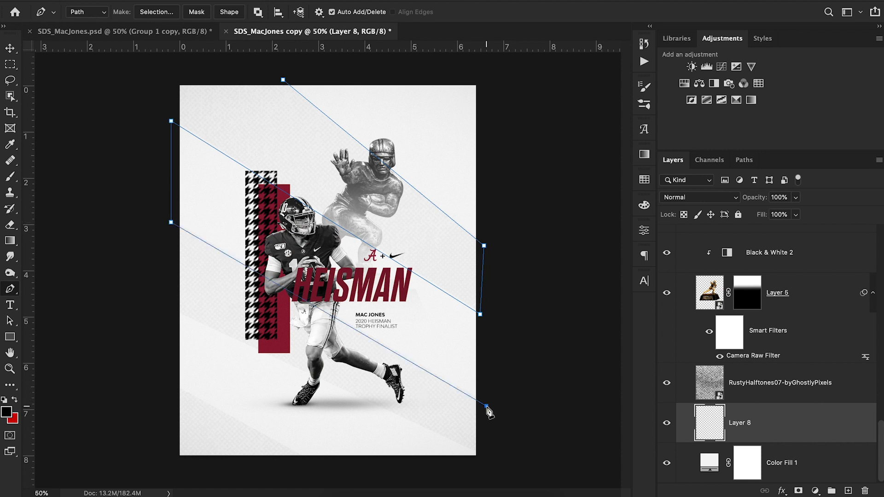
pyautogui.click(484, 457)
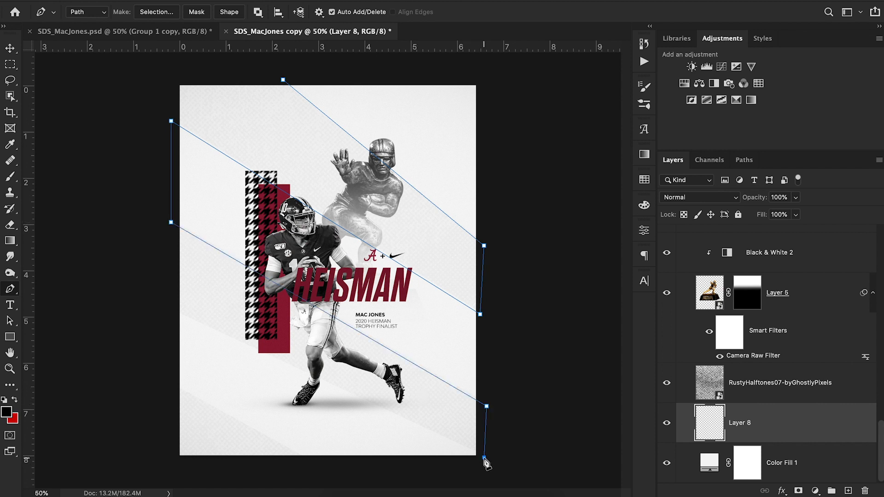
pyautogui.click(174, 313)
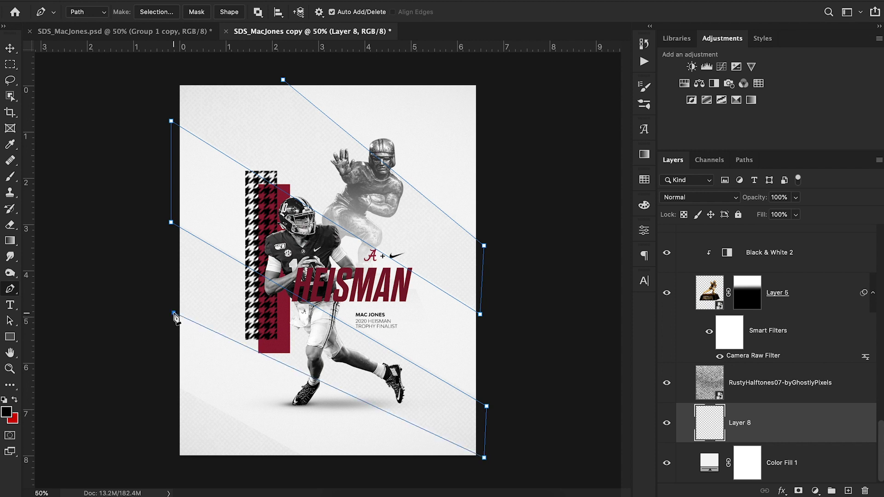
pyautogui.click(175, 388)
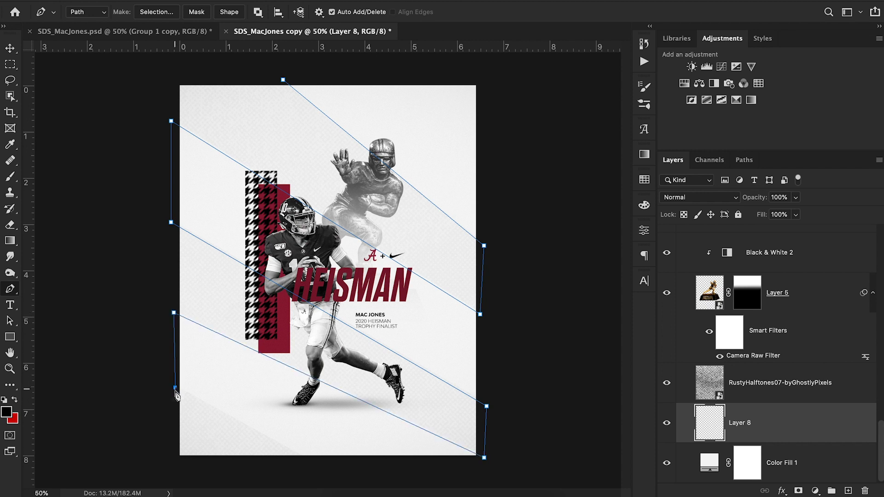
pyautogui.click(314, 464)
# - Route the path around the lower-left and top-left outside the page, close it, and make a 0 px feather selection
pyautogui.click(154, 471)
pyautogui.click(61, 418)
pyautogui.click(76, 206)
pyautogui.click(85, 132)
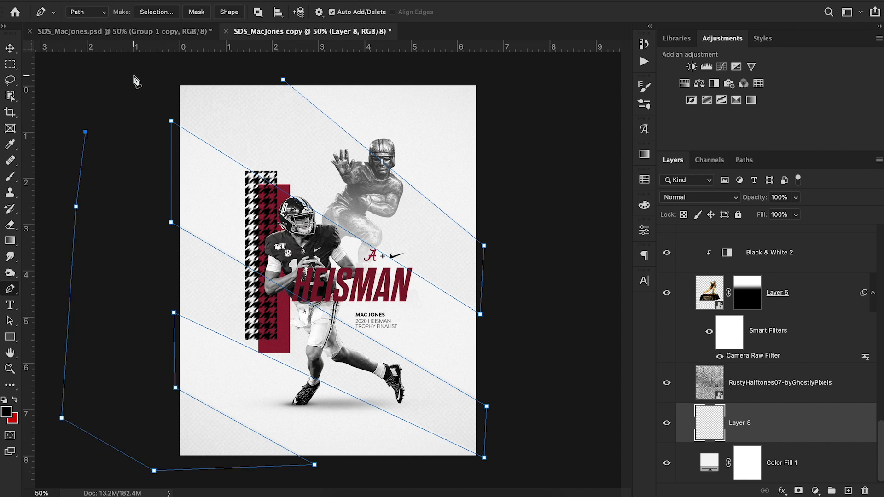
pyautogui.click(133, 75)
pyautogui.click(185, 65)
pyautogui.click(283, 80)
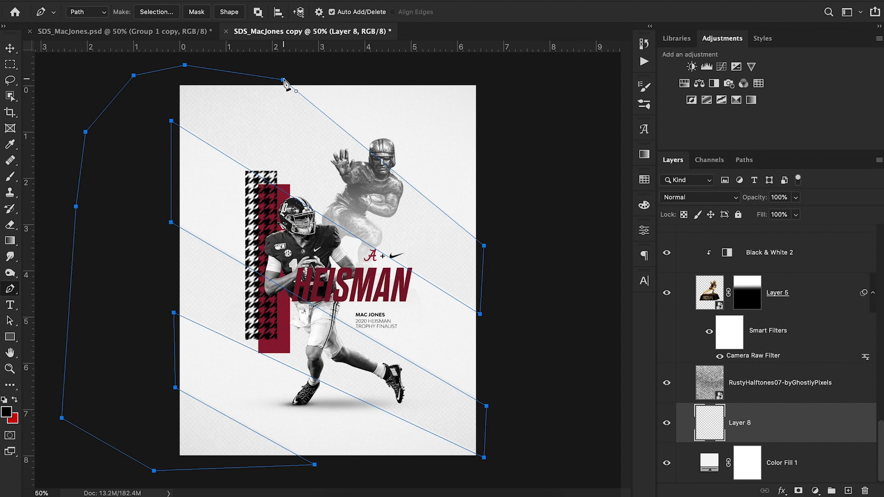
pyautogui.click(169, 14)
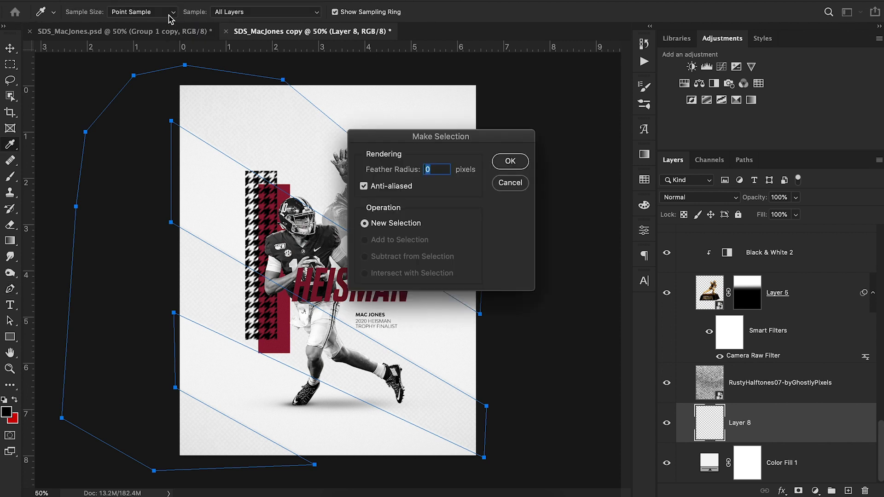
pyautogui.click(506, 168)
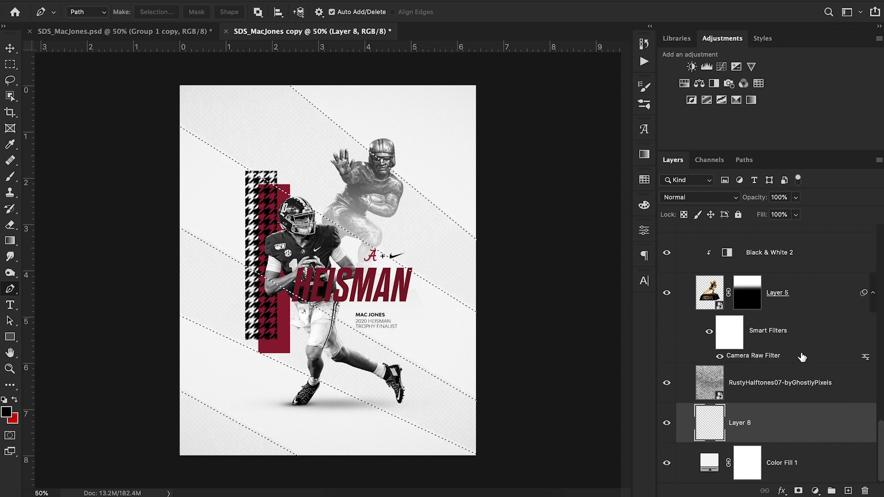
# - Fill the stripe selection with a Solid Color layer of light grey #f3f3f3
pyautogui.click(813, 491)
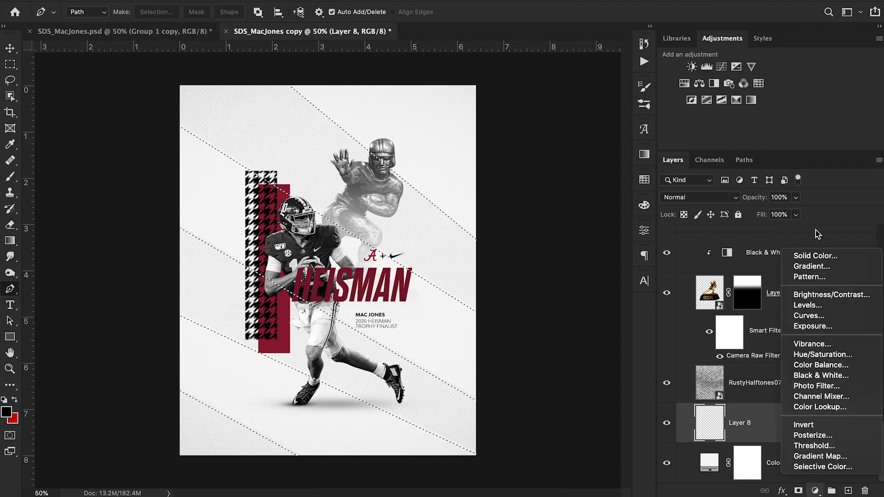
pyautogui.click(809, 255)
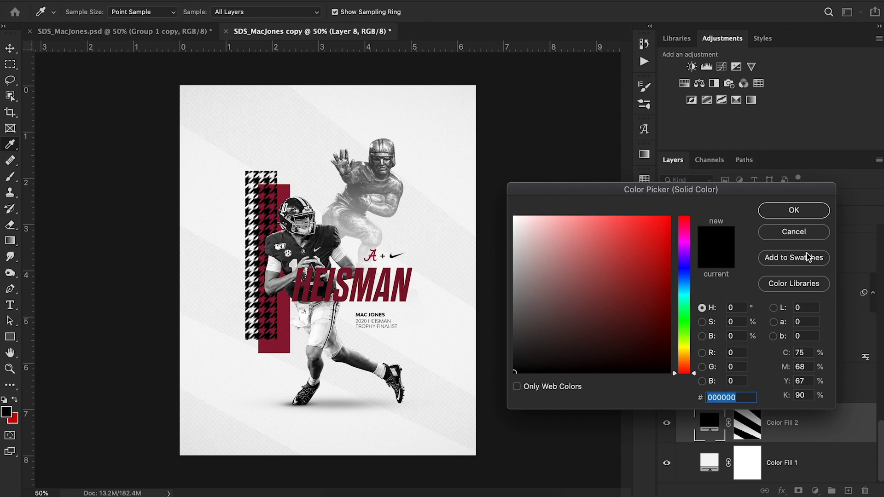
pyautogui.moveTo(517, 235); pyautogui.dragTo(503, 223)
pyautogui.click(772, 211)
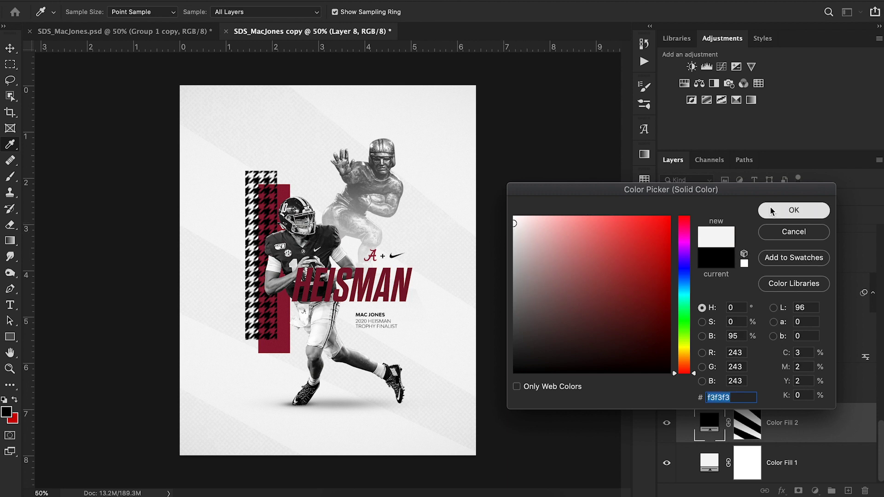
pyautogui.press('p')
# - Switch to the Move tool and hide the Group 1 copy overlay group
pyautogui.click(10, 45)
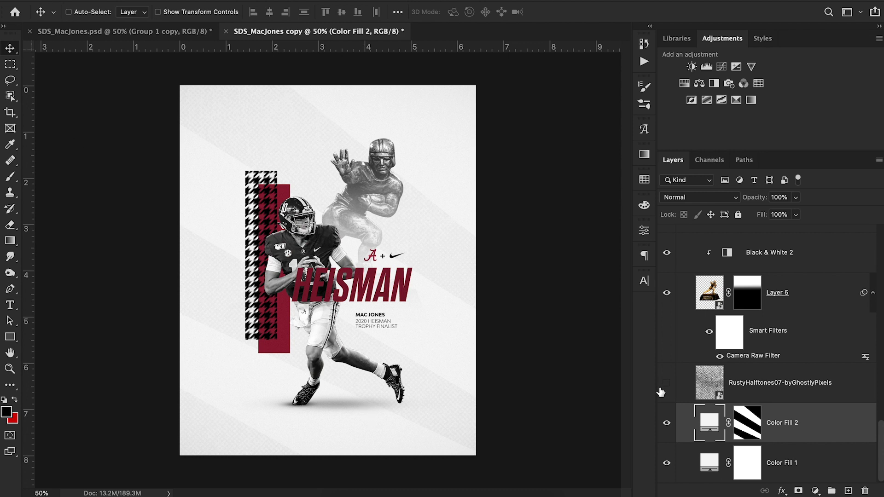
pyautogui.scroll(1, 737, 365)
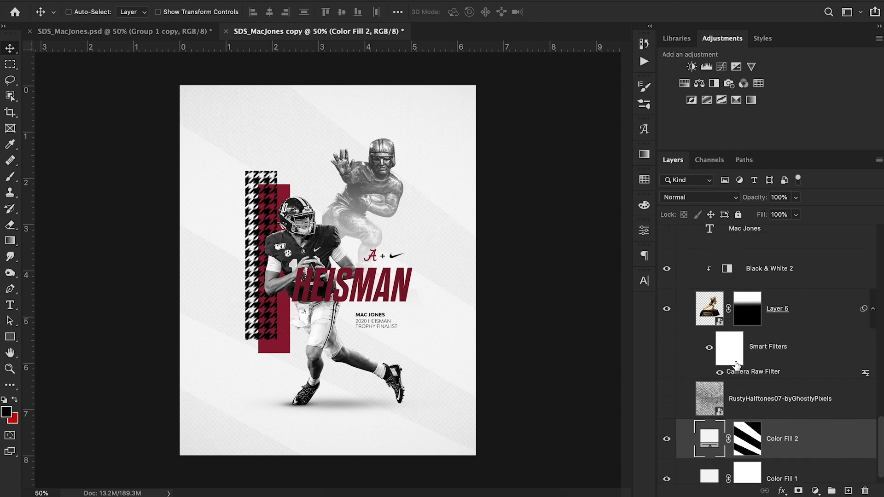
pyautogui.scroll(10, 737, 365)
pyautogui.click(666, 257)
pyautogui.scroll(-5, 761, 434)
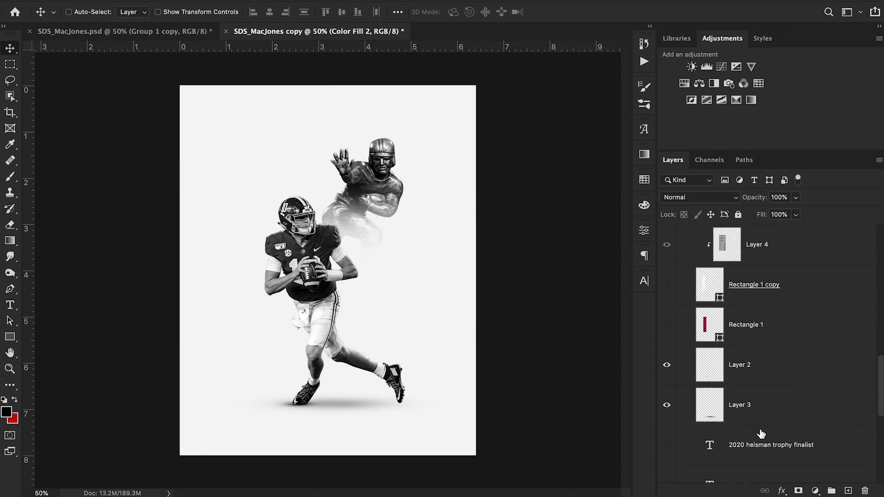
pyautogui.scroll(-5, 761, 434)
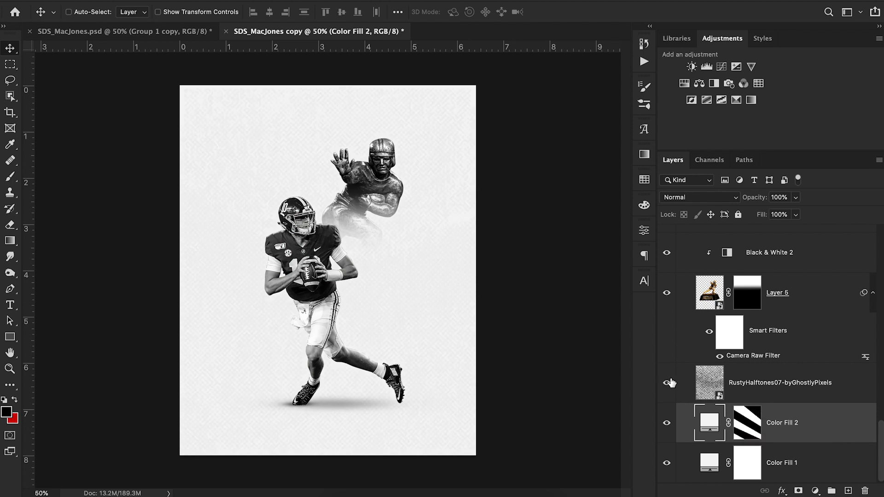
# - Alt-click to clip the RustyHalftones layer to Color Fill 2 as a clipping mask
pyautogui.click(756, 399)
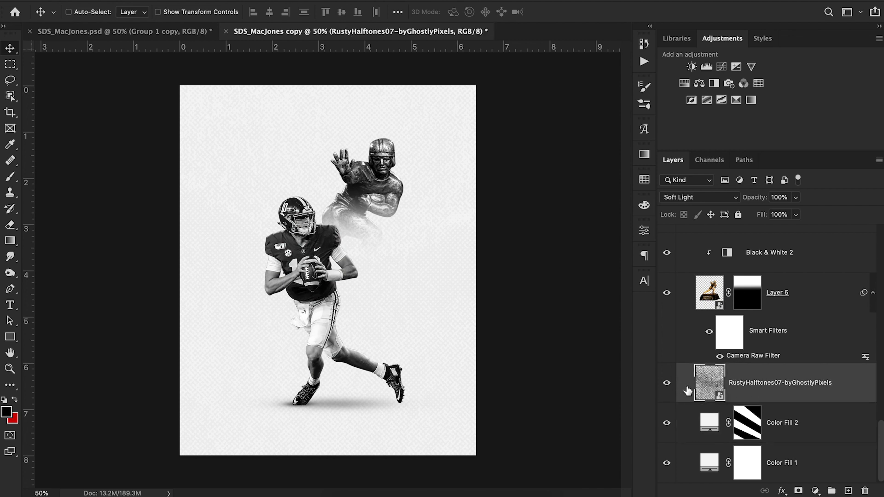
pyautogui.keyDown('alt'); pyautogui.click(773, 404); pyautogui.keyUp('alt')
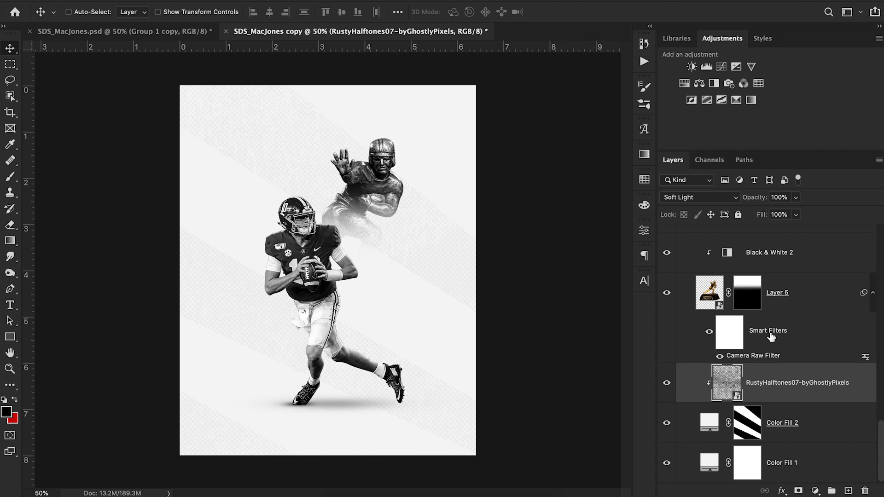
pyautogui.scroll(8, 772, 338)
# - Briefly show and then hide the Group 1 copy overlay artwork
pyautogui.scroll(1, 771, 337)
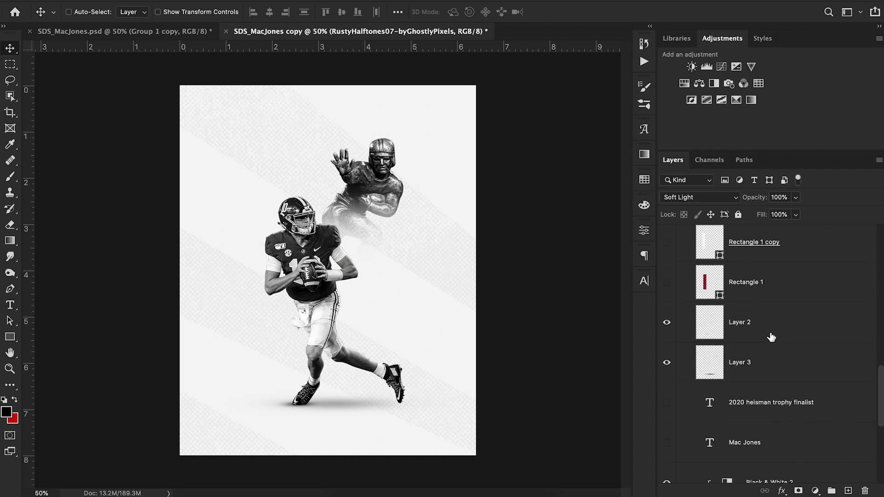
pyautogui.scroll(10, 772, 338)
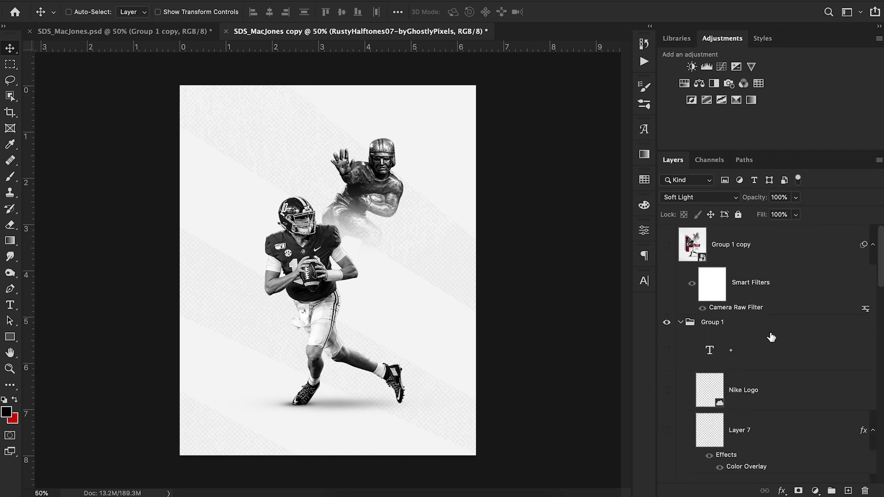
pyautogui.click(666, 245)
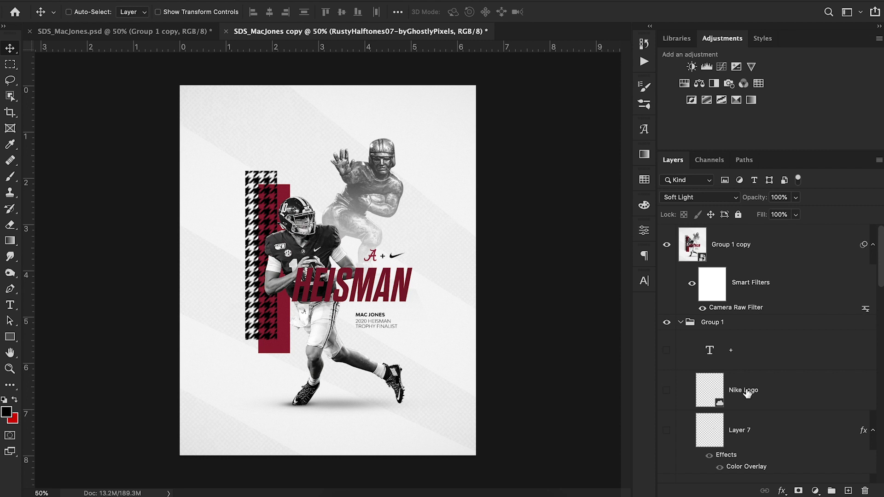
pyautogui.scroll(-1, 748, 391)
pyautogui.click(667, 230)
pyautogui.scroll(-5, 761, 384)
pyautogui.scroll(-6, 761, 383)
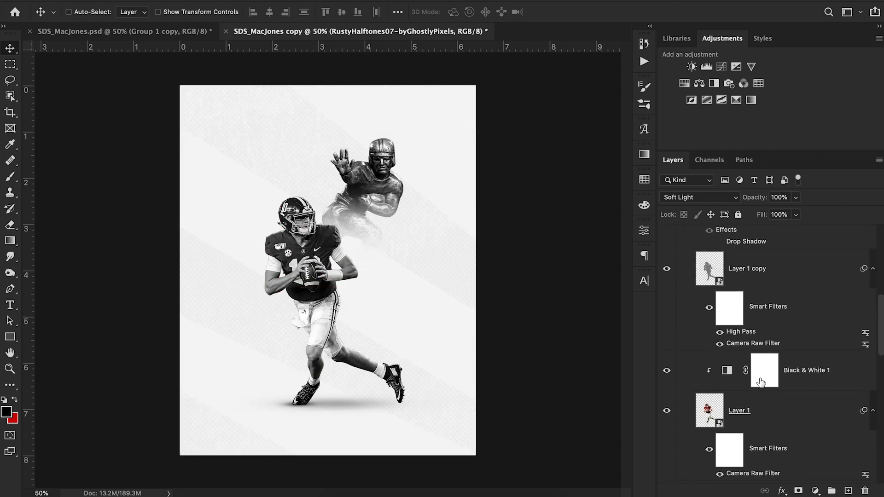
# - Show the red Rectangle 1 bar and set its shape stroke width to 0 px
pyautogui.click(667, 270)
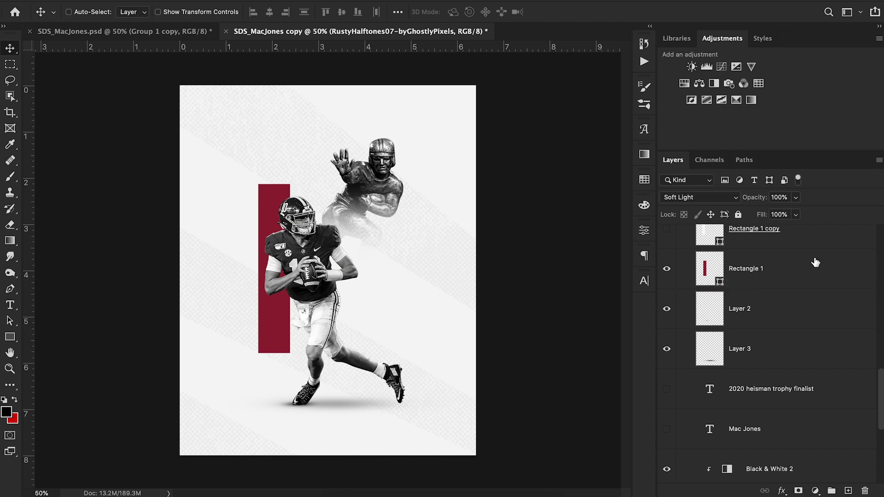
pyautogui.click(753, 267)
pyautogui.click(11, 337)
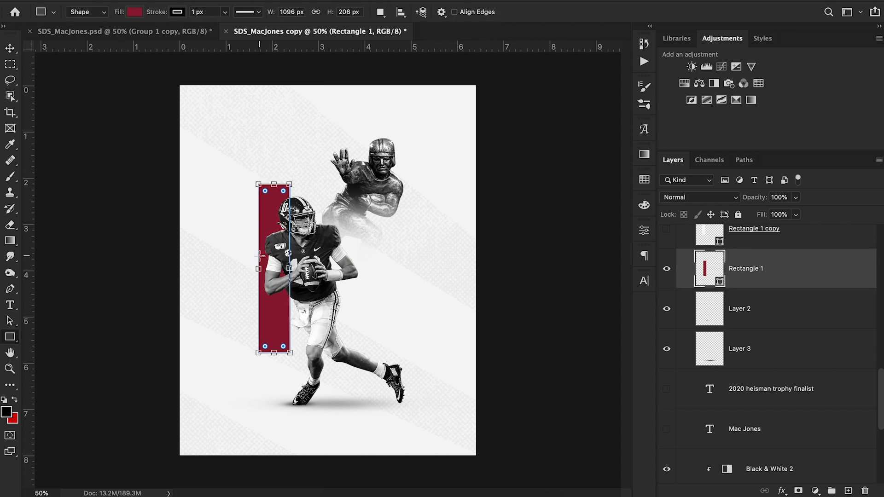
pyautogui.click(225, 11)
pyautogui.moveTo(223, 24); pyautogui.dragTo(216, 27)
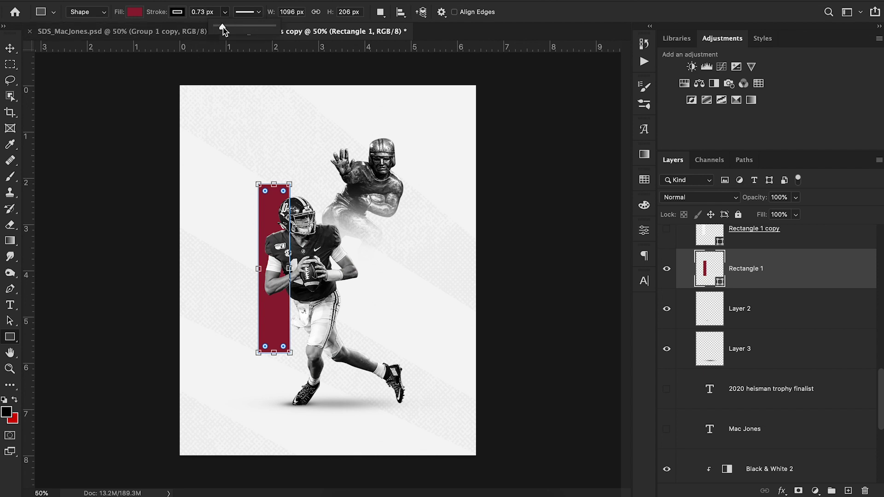
pyautogui.click(9, 48)
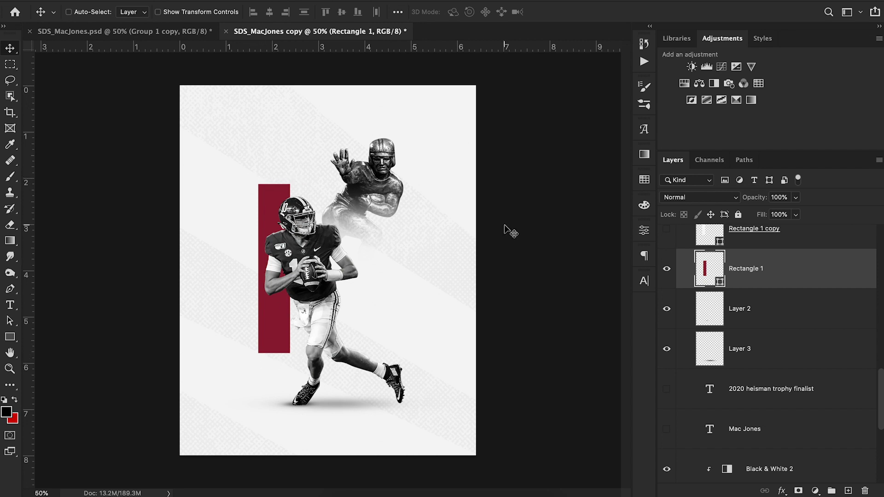
# - Show Rectangle 1 copy, change its blend mode from Multiply to Normal, and show the Layer 4 houndstooth pattern
pyautogui.scroll(4, 735, 317)
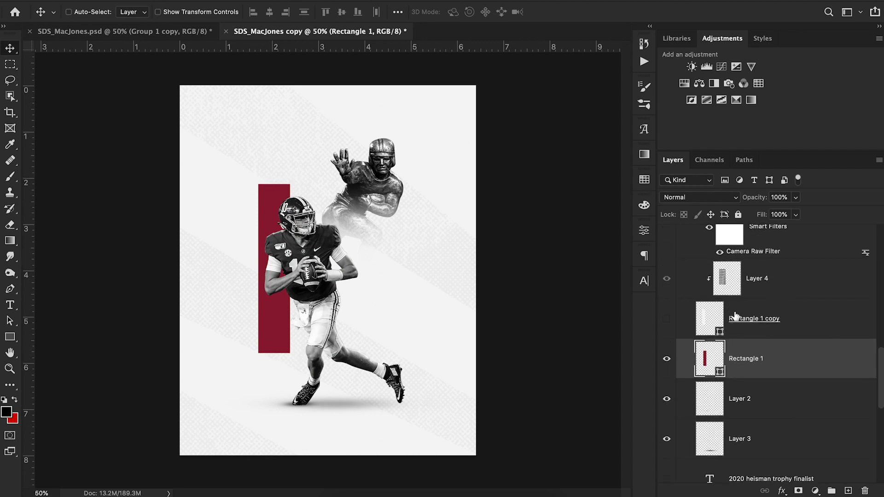
pyautogui.click(667, 319)
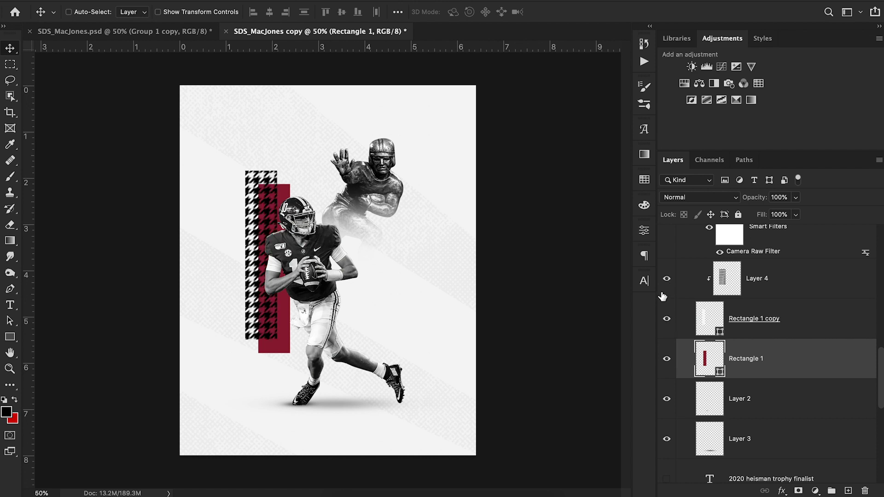
pyautogui.click(666, 279)
pyautogui.click(788, 321)
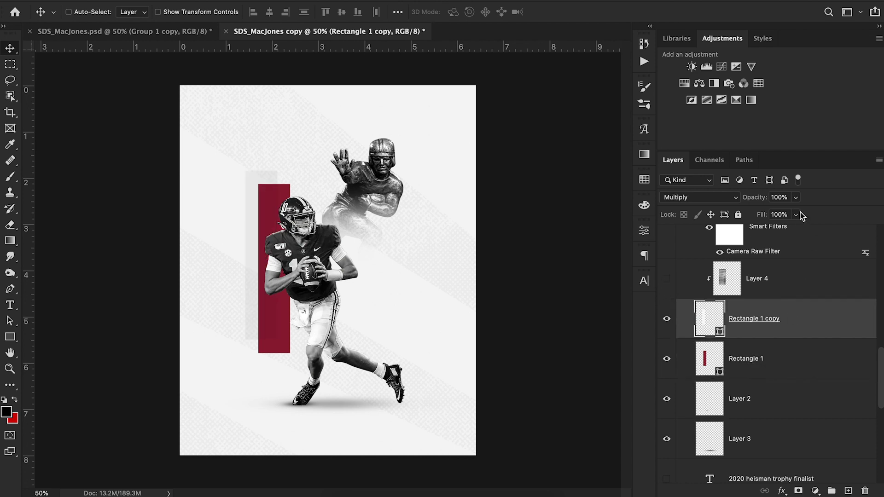
pyautogui.click(695, 201)
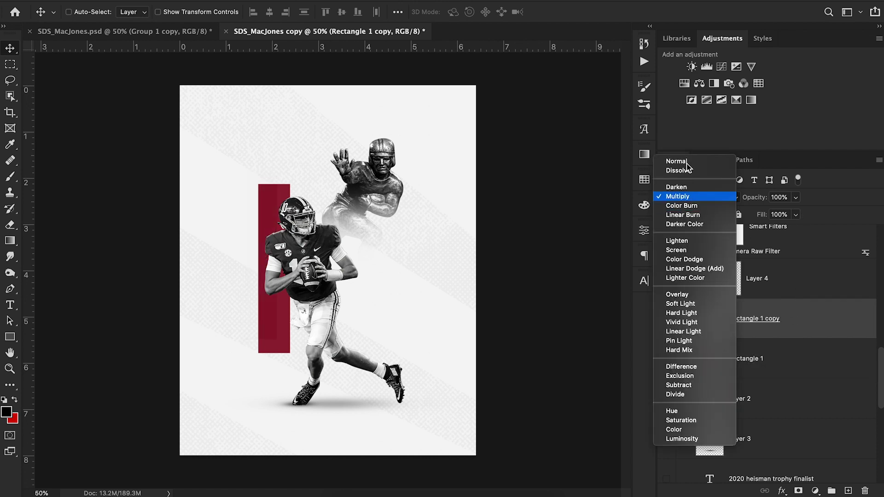
pyautogui.click(686, 161)
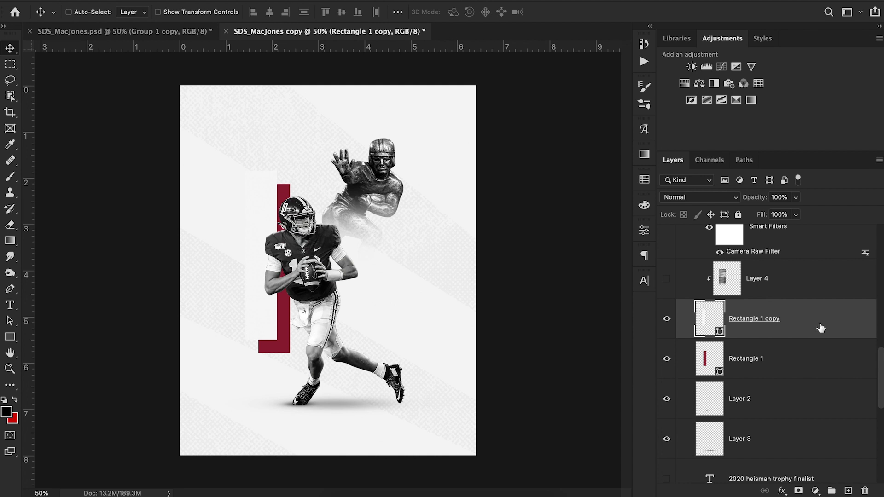
pyautogui.click(666, 279)
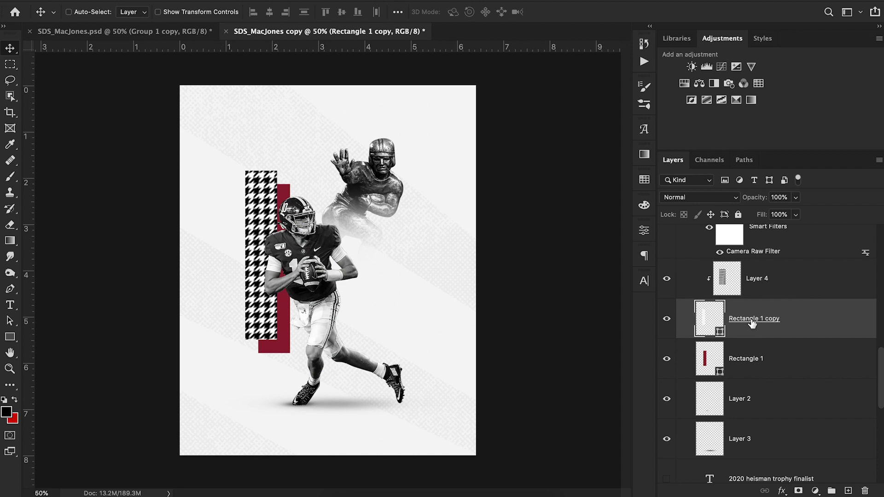
pyautogui.click(667, 279)
pyautogui.click(666, 279)
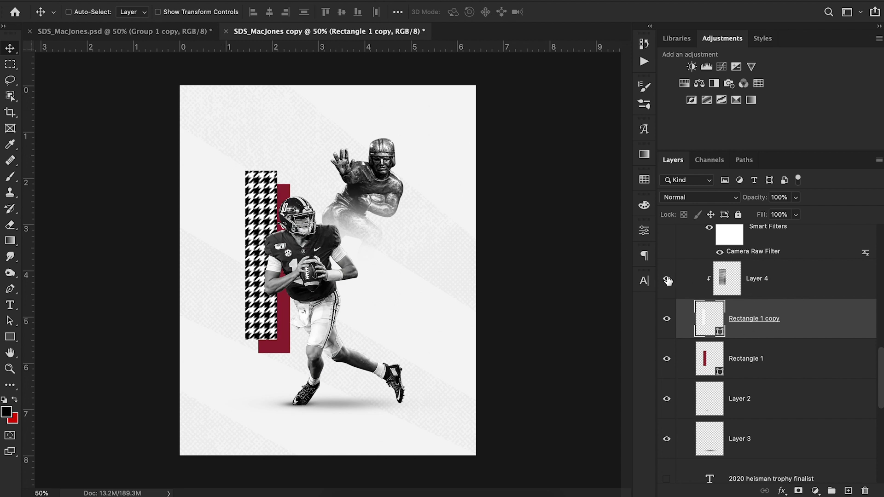
pyautogui.click(796, 287)
pyautogui.click(10, 368)
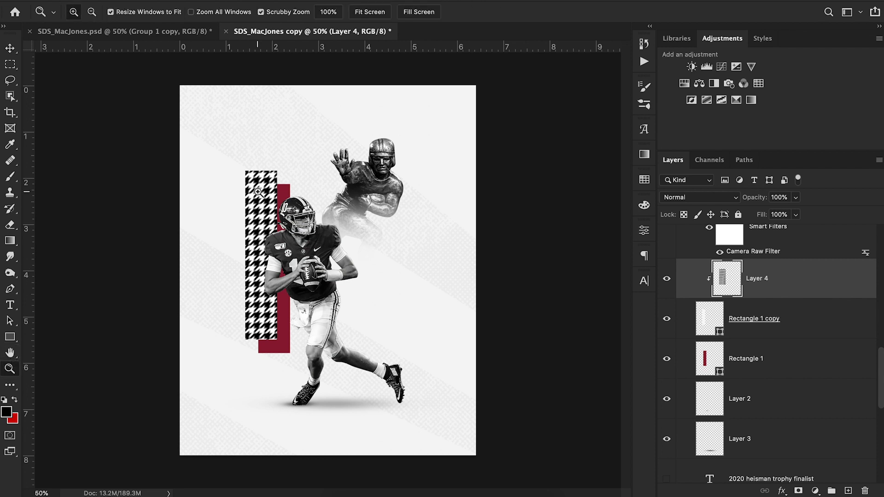
pyautogui.moveTo(259, 192); pyautogui.dragTo(300, 194)
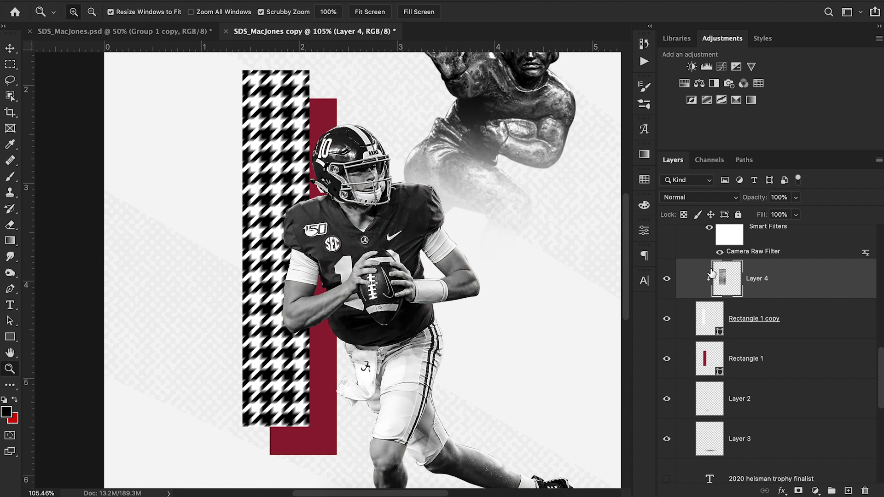
pyautogui.click(283, 0)
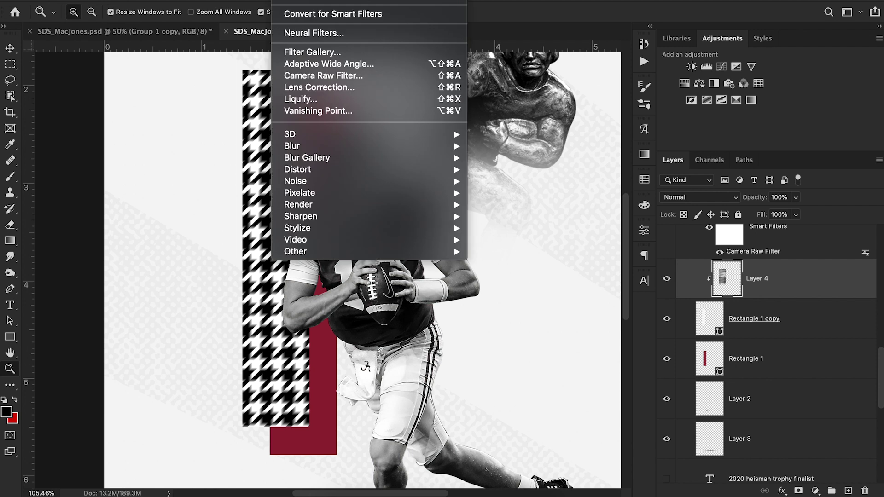
pyautogui.moveTo(415, 146)
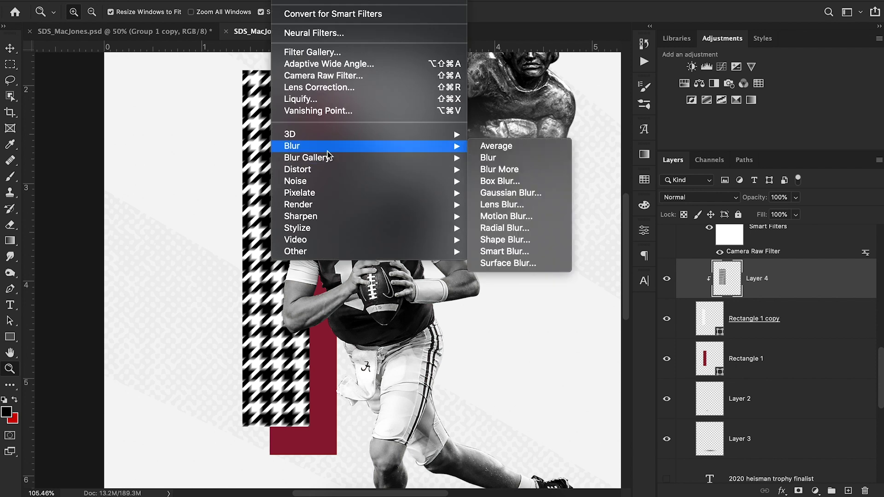
pyautogui.click(505, 217)
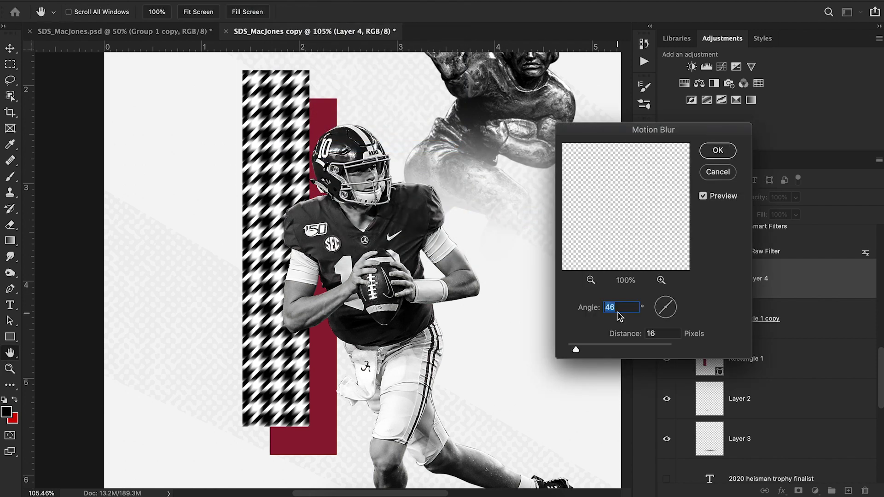
pyautogui.moveTo(576, 349); pyautogui.dragTo(603, 350)
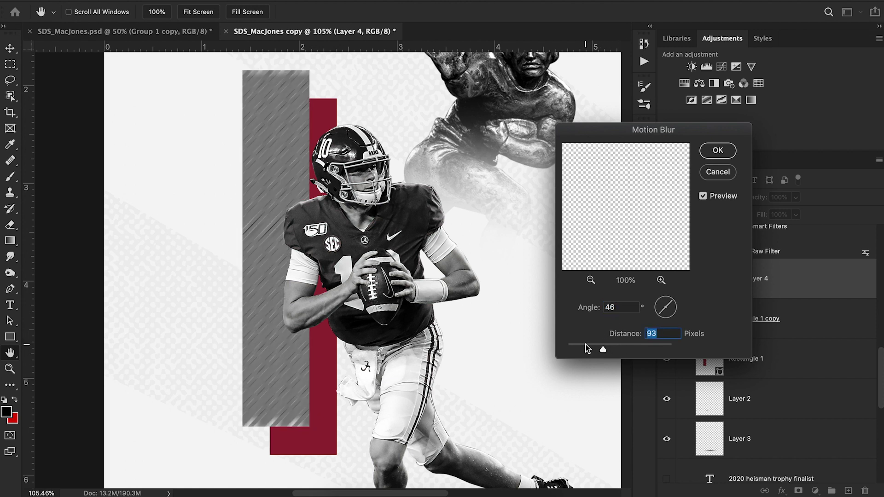
pyautogui.click(719, 172)
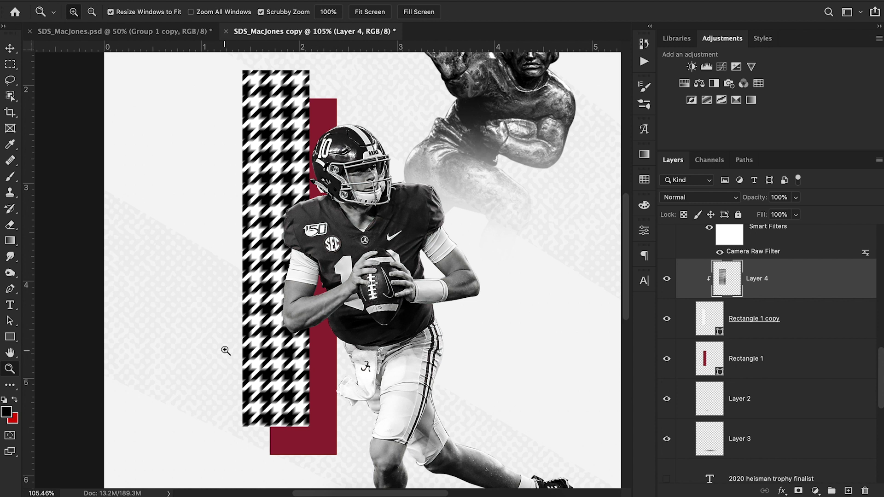
pyautogui.moveTo(398, 256); pyautogui.dragTo(358, 258)
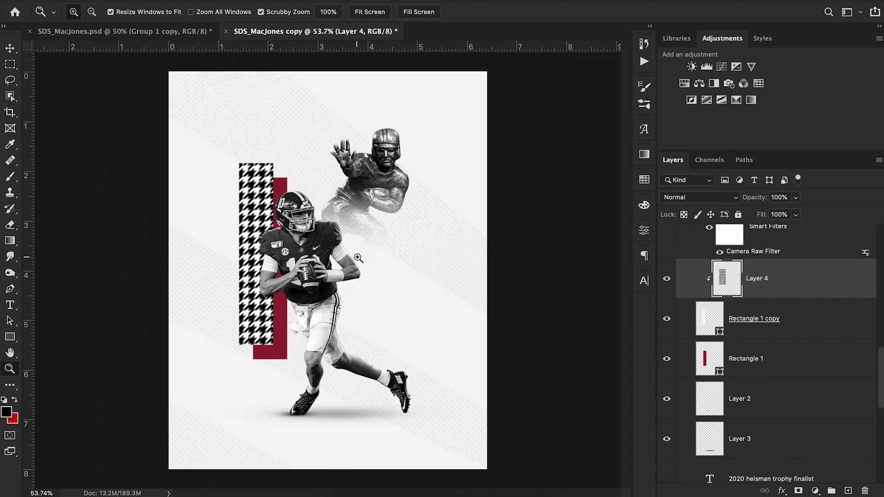
# - Select Rectangle 1 copy, try Multiply blending, then revert it to Normal
pyautogui.click(780, 362)
pyautogui.click(795, 322)
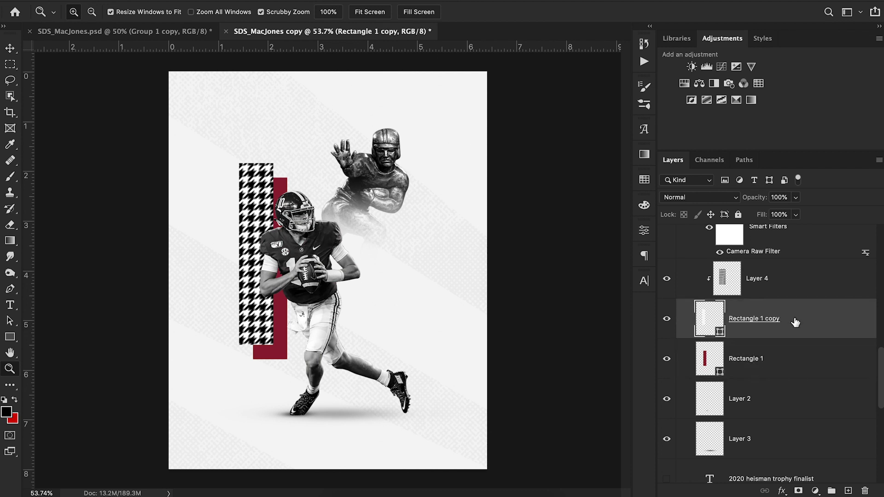
pyautogui.click(790, 280)
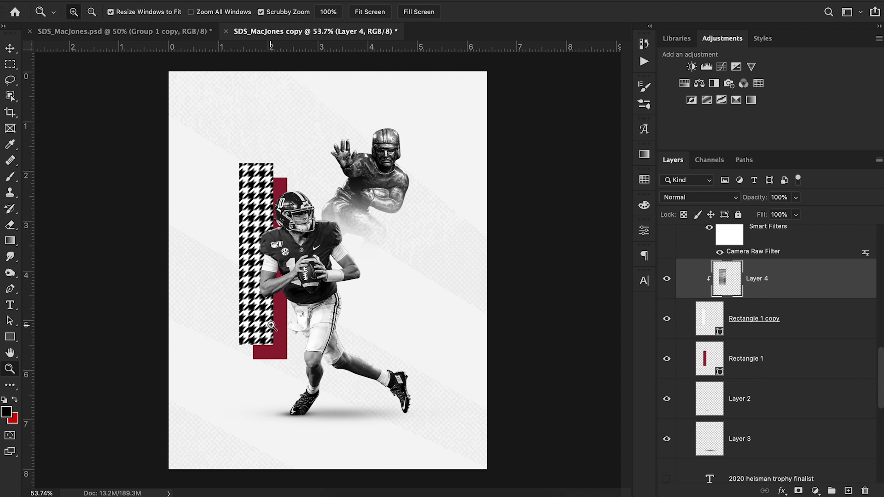
pyautogui.click(822, 324)
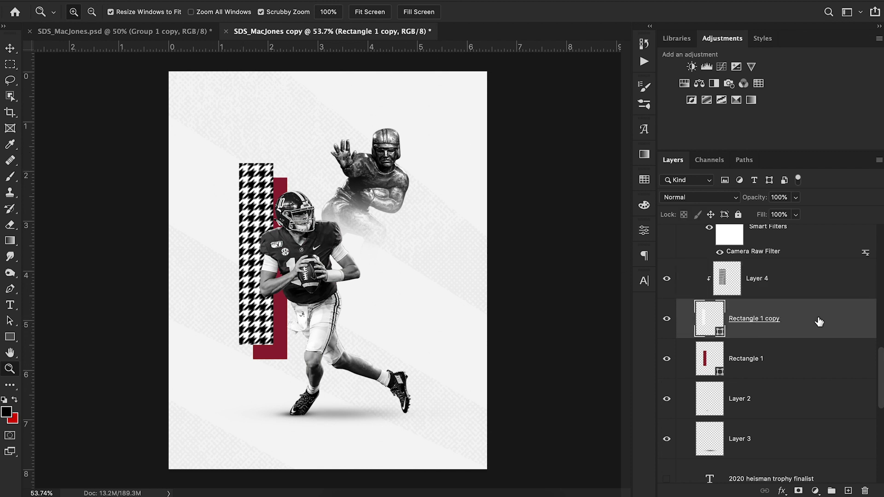
pyautogui.click(689, 198)
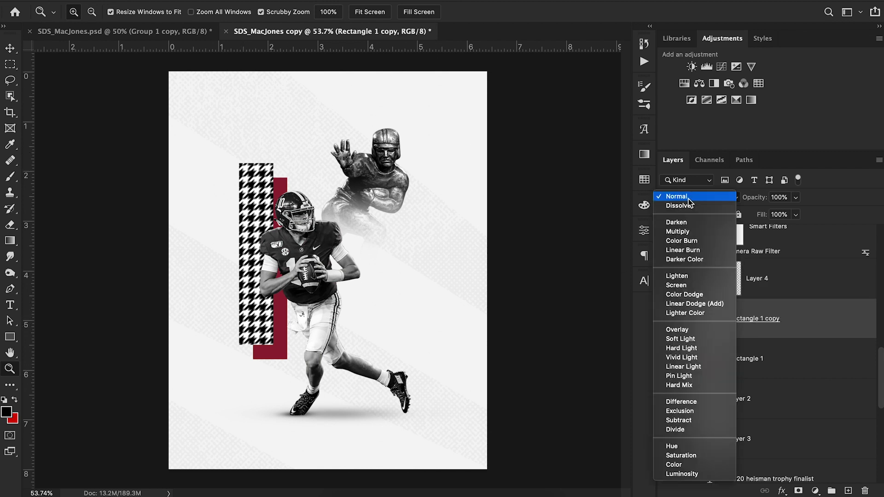
pyautogui.click(690, 232)
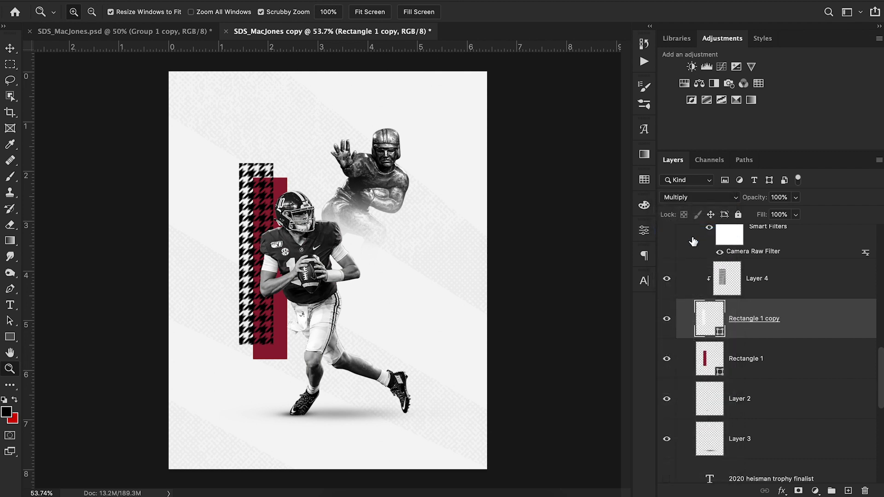
pyautogui.click(787, 320)
pyautogui.click(695, 200)
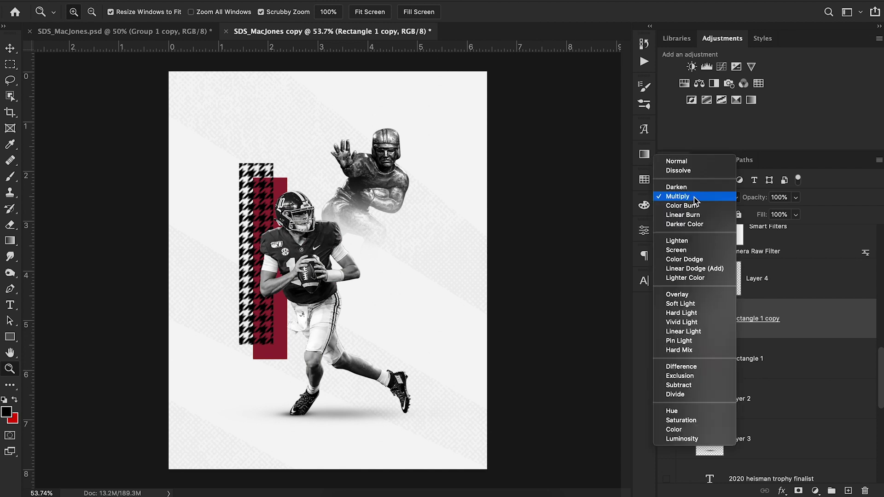
pyautogui.click(686, 161)
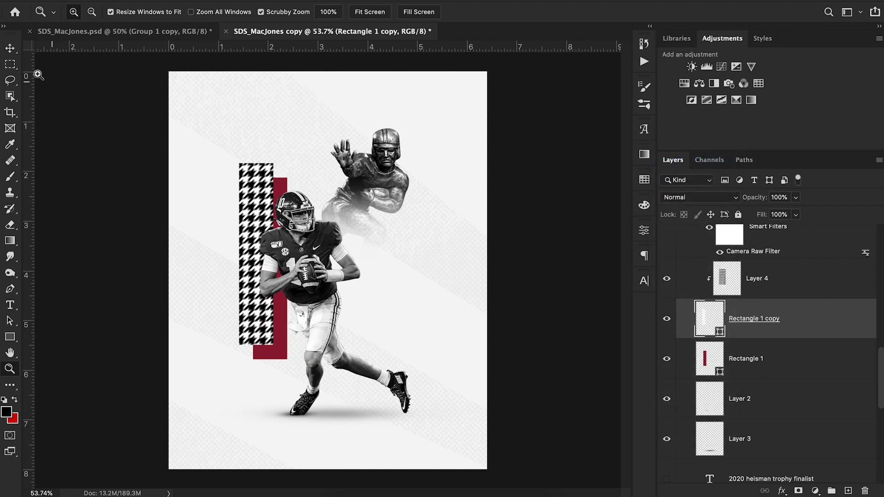
# - Set Rectangle 1 copy's blend mode to Multiply so red shows through the white squares
pyautogui.click(10, 49)
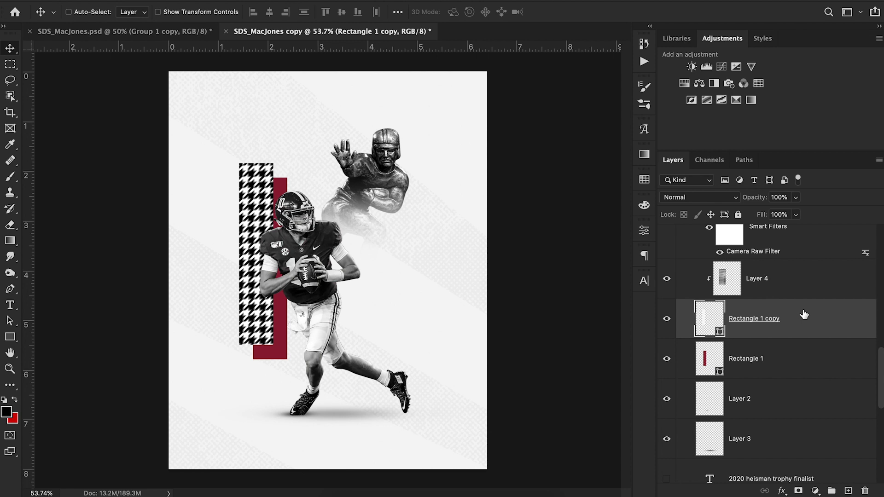
pyautogui.click(690, 198)
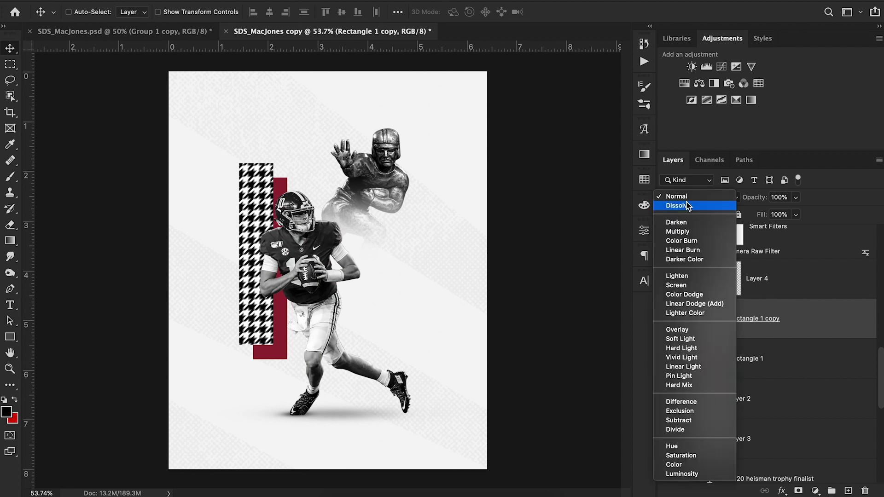
pyautogui.click(688, 235)
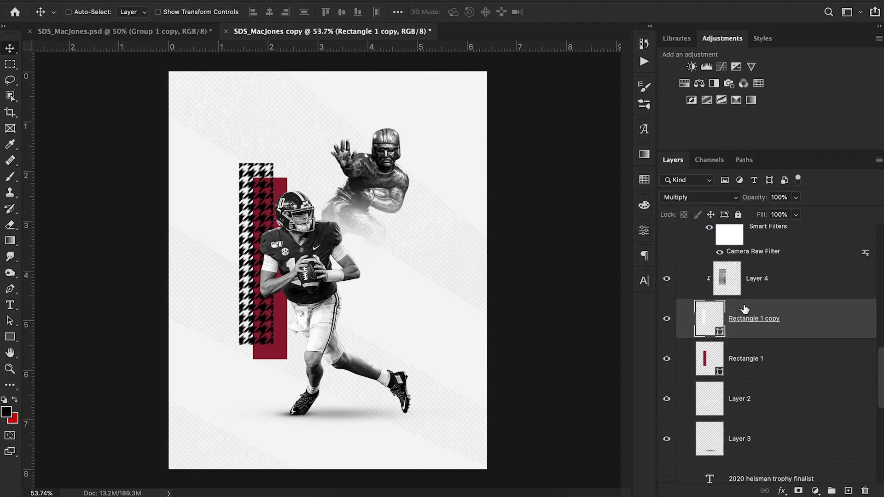
pyautogui.scroll(3, 745, 310)
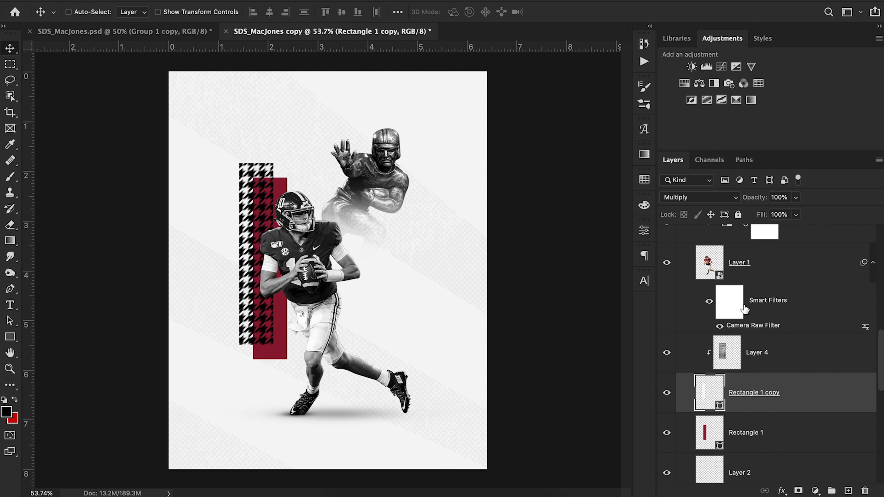
pyautogui.scroll(3, 745, 310)
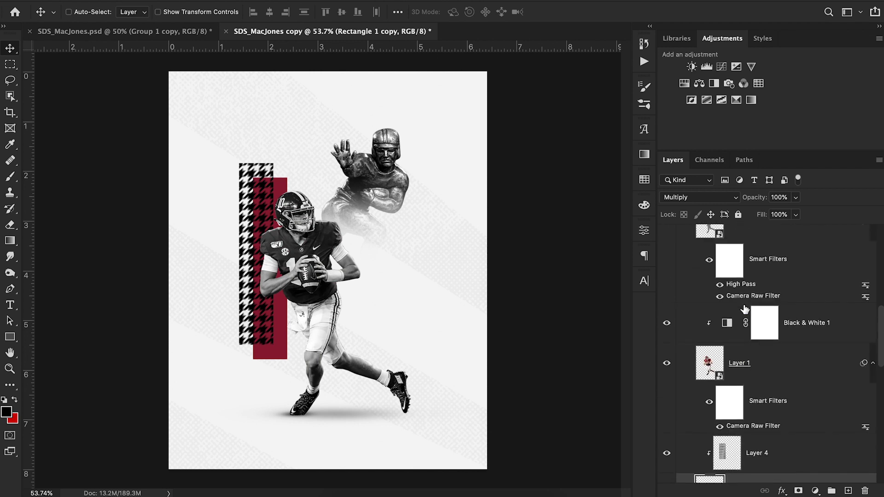
pyautogui.scroll(-8, 745, 310)
pyautogui.scroll(-8, 745, 309)
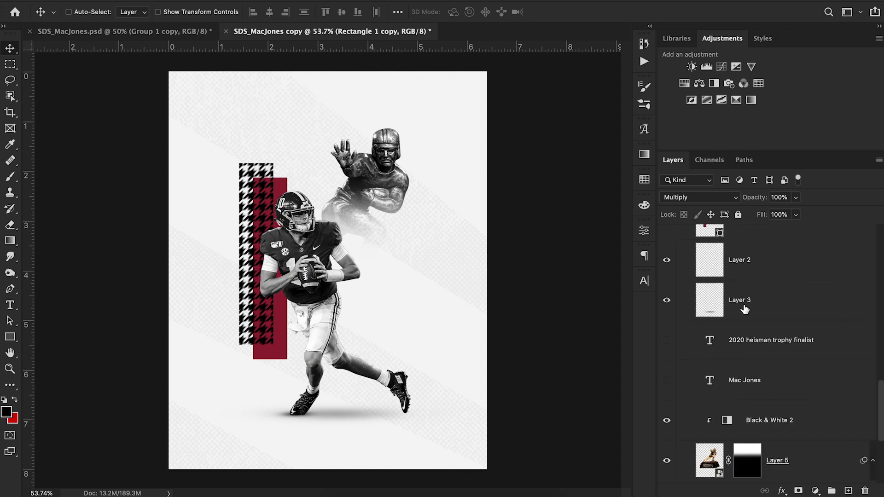
pyautogui.scroll(-10, 745, 310)
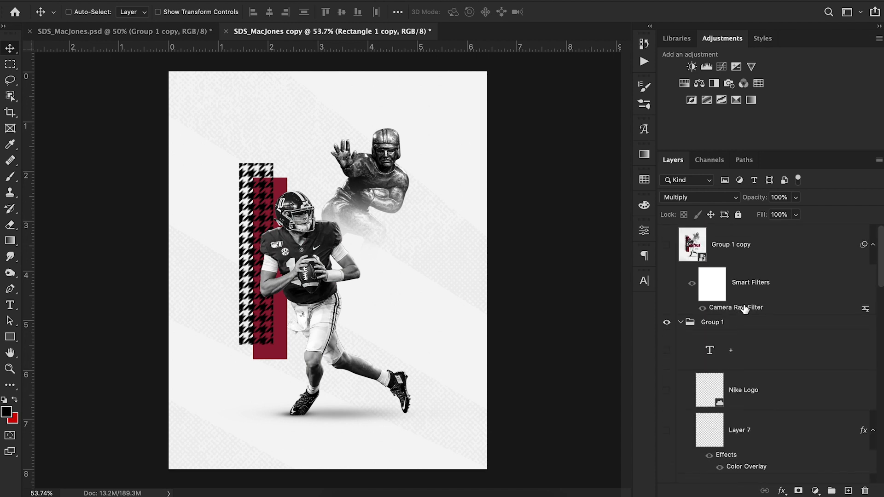
# - Preview and hide Group 1 copy, then show the heisman text layer and open its Character settings
pyautogui.click(666, 246)
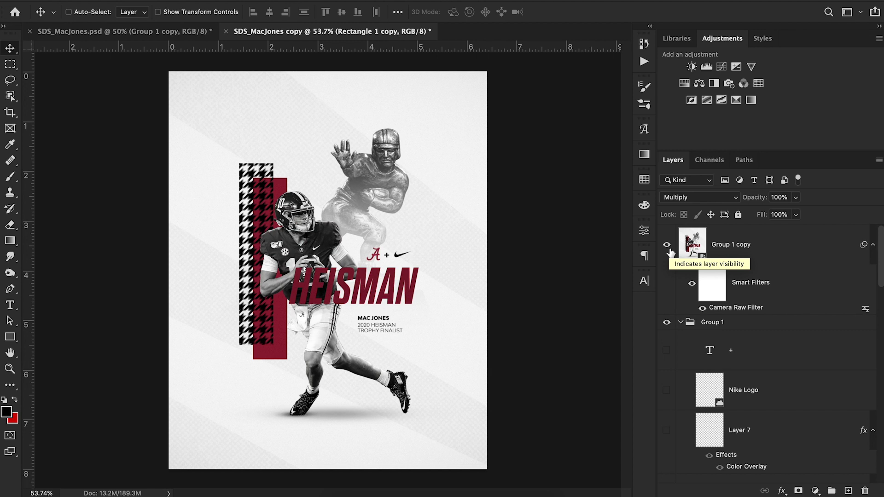
pyautogui.click(666, 244)
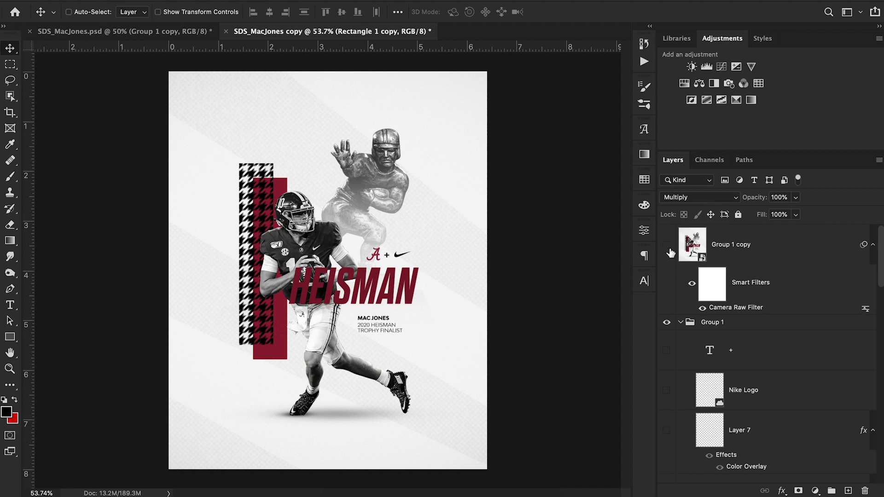
pyautogui.scroll(-5, 728, 352)
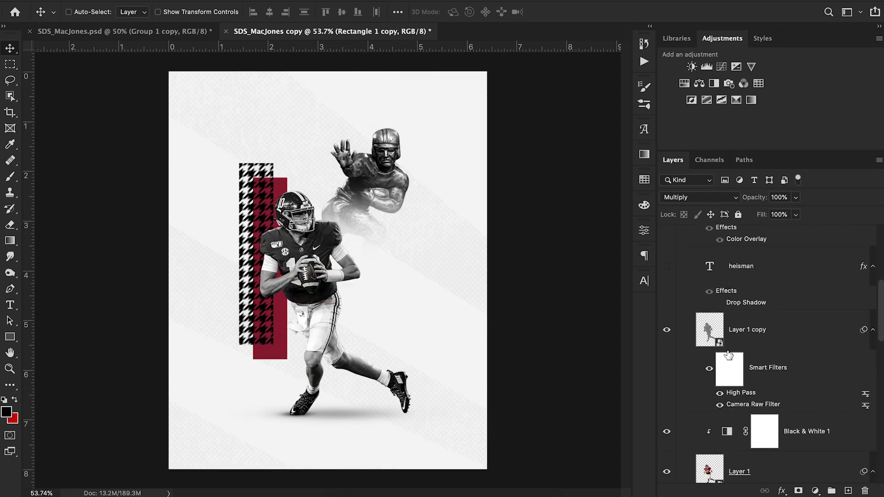
pyautogui.click(667, 266)
pyautogui.click(755, 267)
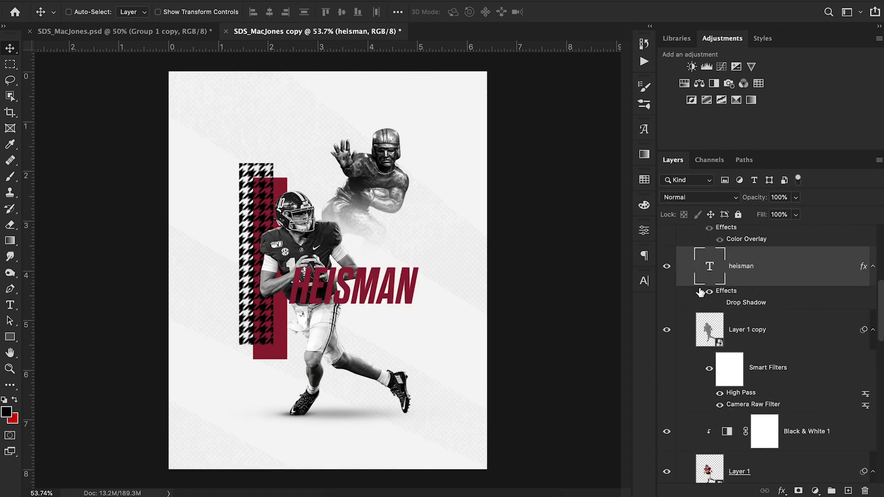
pyautogui.click(645, 281)
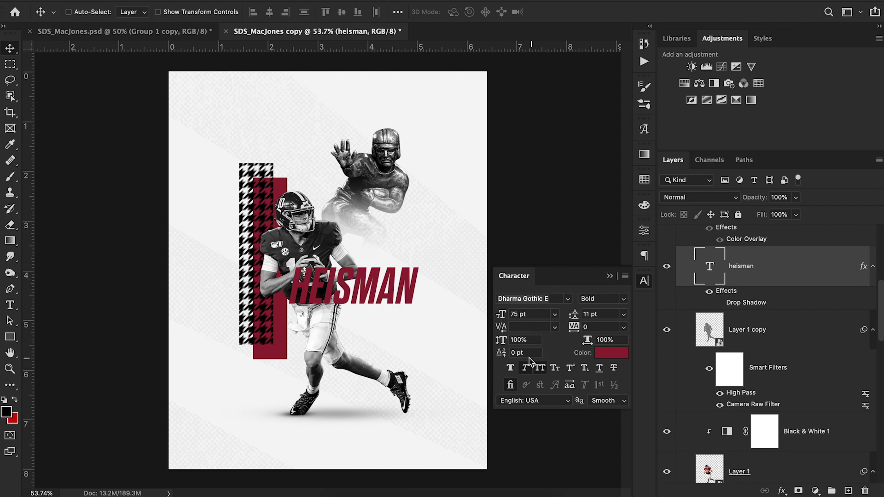
# - Toggle HEISMAN's italic off and on, collapse the Character panel, and preview then remove its Drop Shadow
pyautogui.click(526, 369)
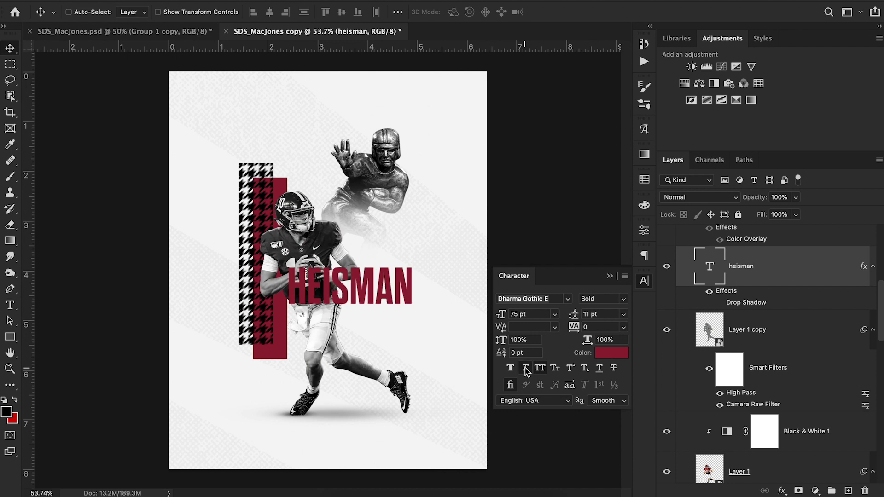
pyautogui.click(526, 369)
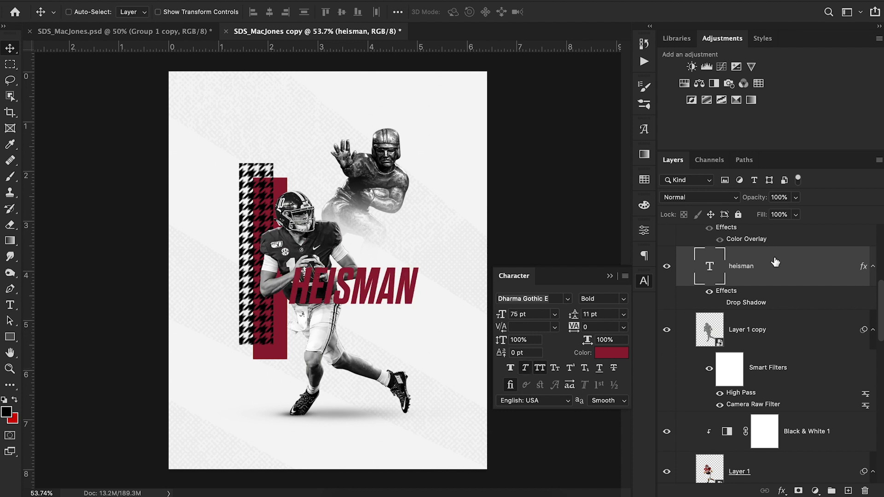
pyautogui.click(609, 275)
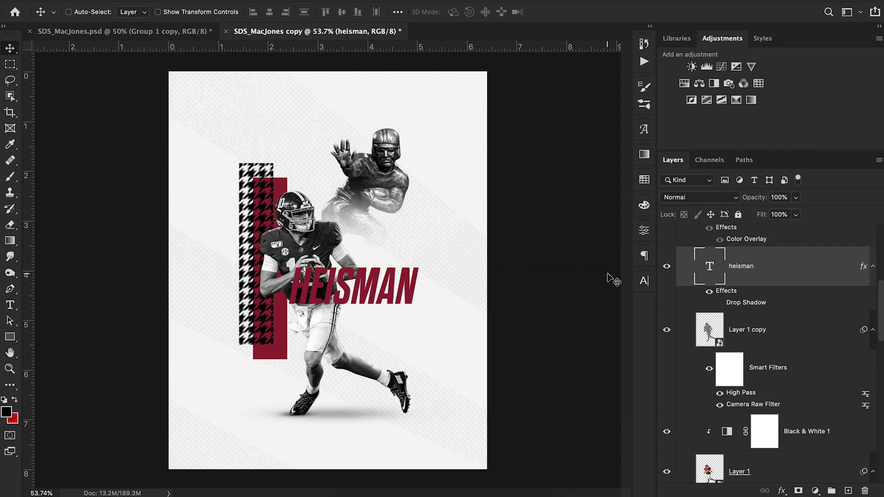
pyautogui.click(720, 303)
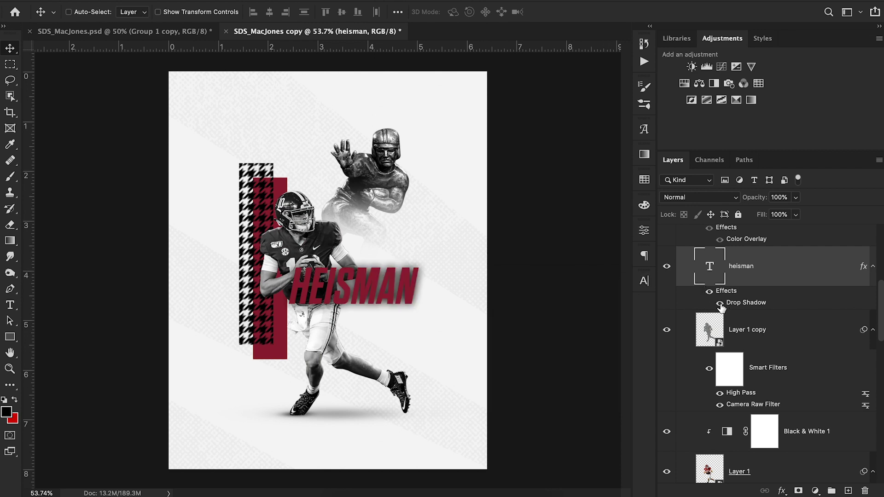
pyautogui.click(720, 305)
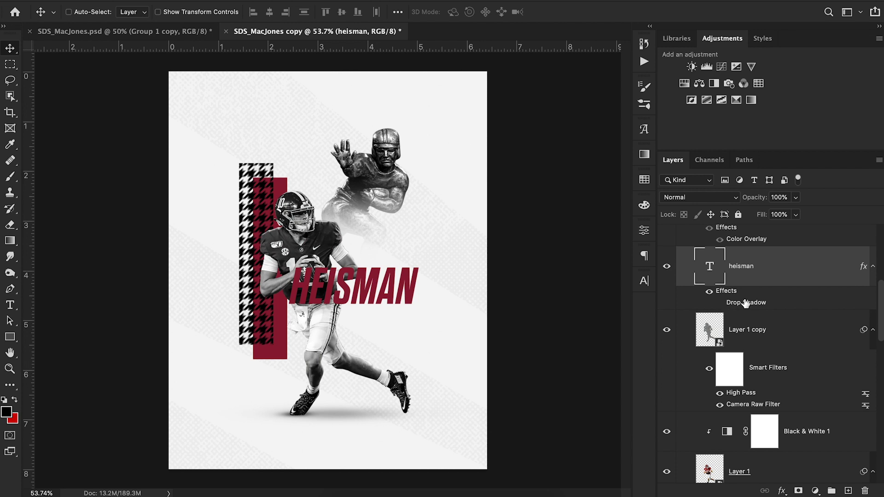
# - Toggle the Group 1 copy logo group on and off, then show the player-name caption layer
pyautogui.scroll(5, 758, 300)
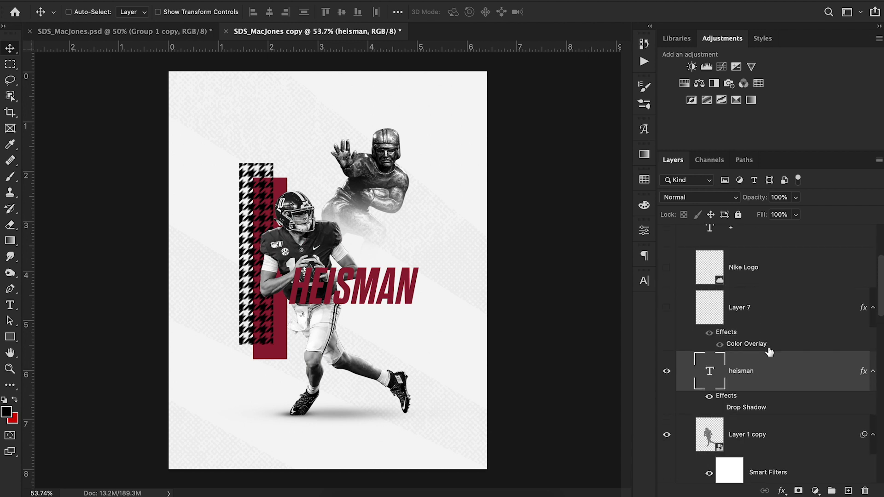
pyautogui.scroll(5, 769, 352)
pyautogui.click(669, 247)
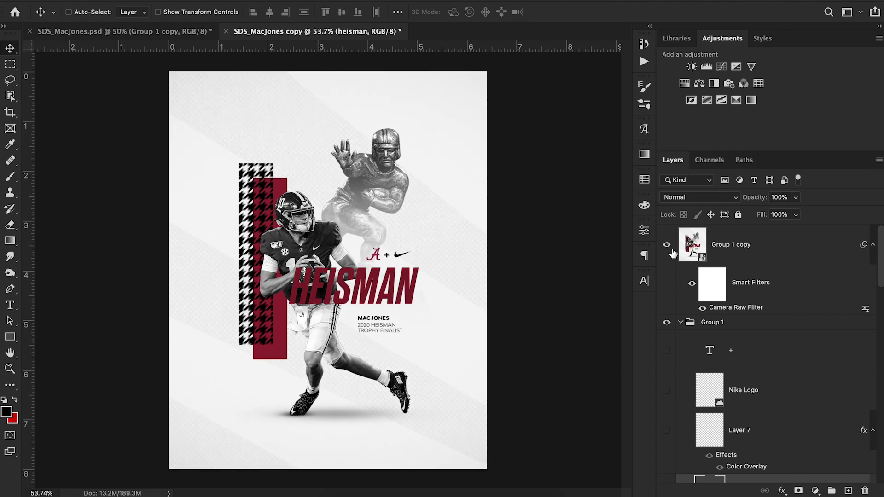
pyautogui.click(671, 249)
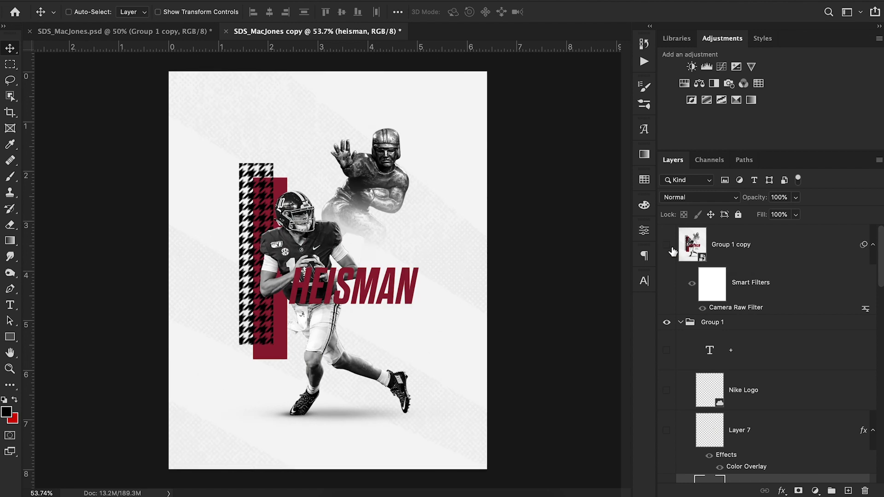
pyautogui.scroll(-10, 690, 392)
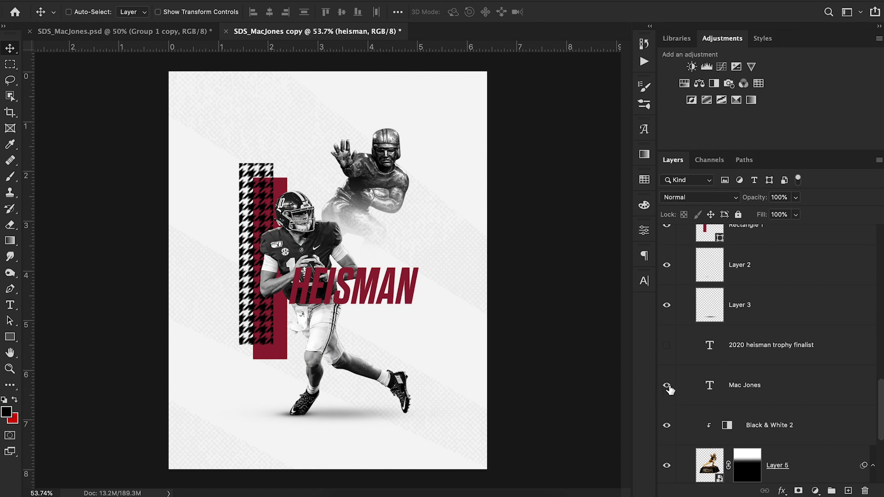
pyautogui.click(666, 385)
# - Show the 2020 HEISMAN TROPHY FINALIST caption and select it together with the MAC JONES layer
pyautogui.click(667, 346)
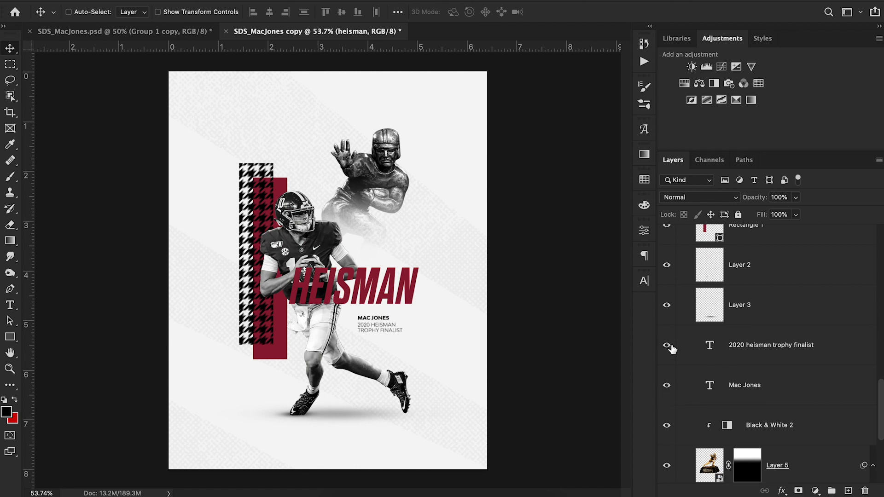
pyautogui.click(738, 358)
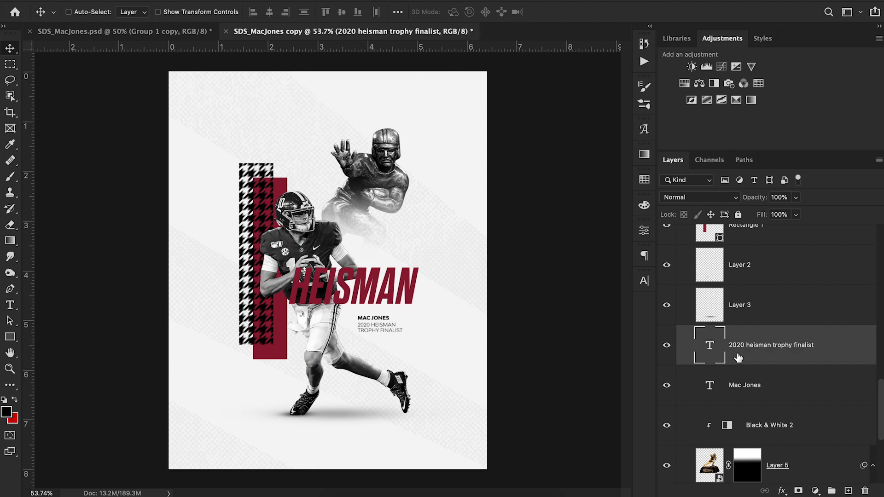
pyautogui.keyDown('shift'); pyautogui.click(736, 388); pyautogui.keyUp('shift')
# - Check the caption fonts: Bw Modelica 7.32 pt, ExtraBold name, Regular finalist line with 8.06 pt leading
pyautogui.click(644, 280)
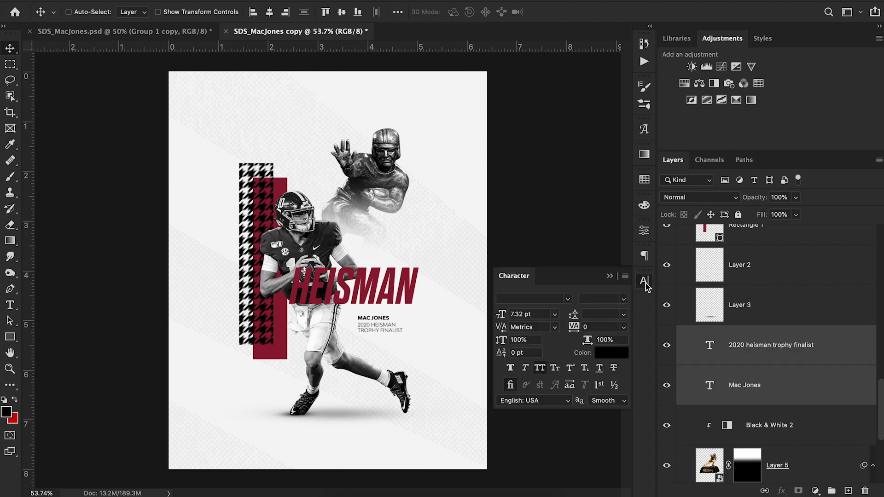
pyautogui.click(724, 385)
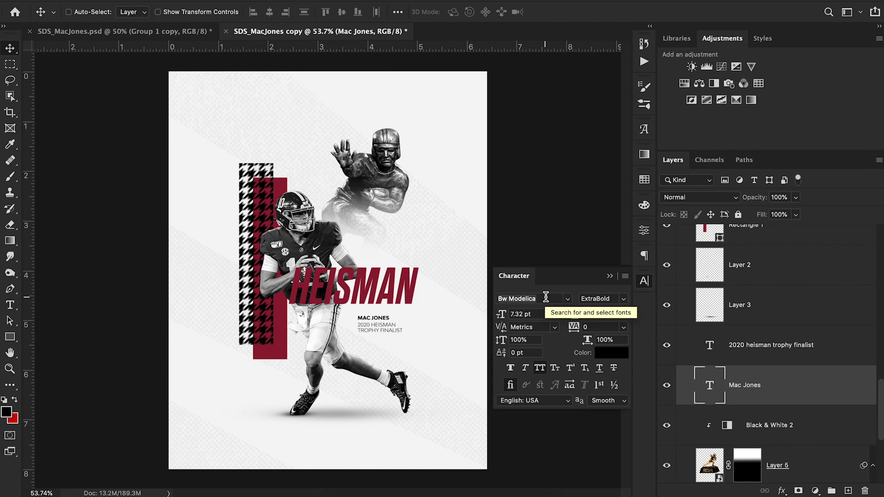
pyautogui.click(766, 363)
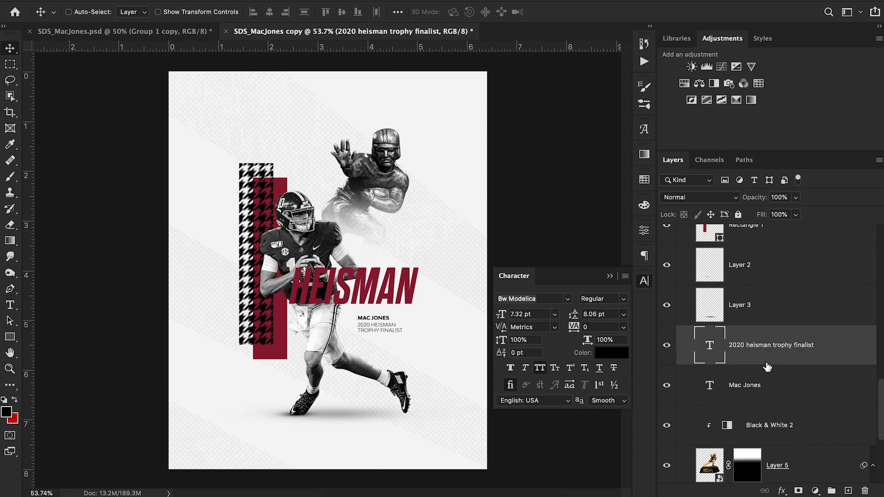
pyautogui.click(765, 391)
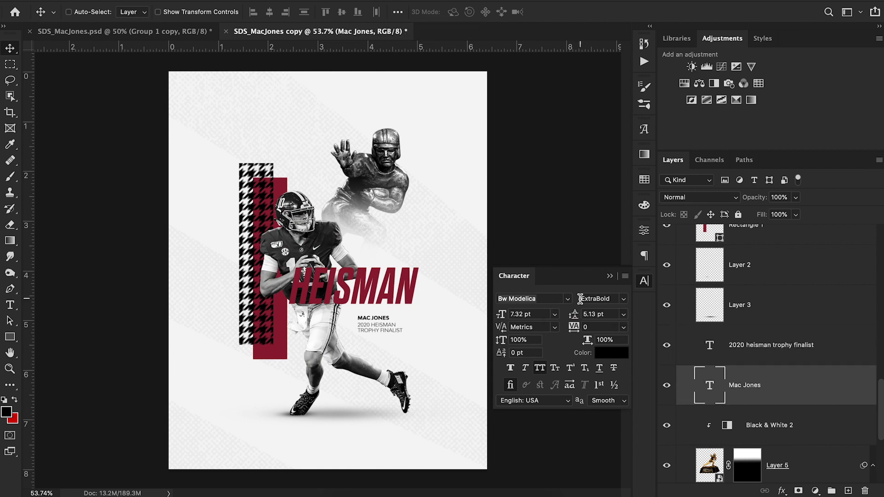
pyautogui.click(733, 360)
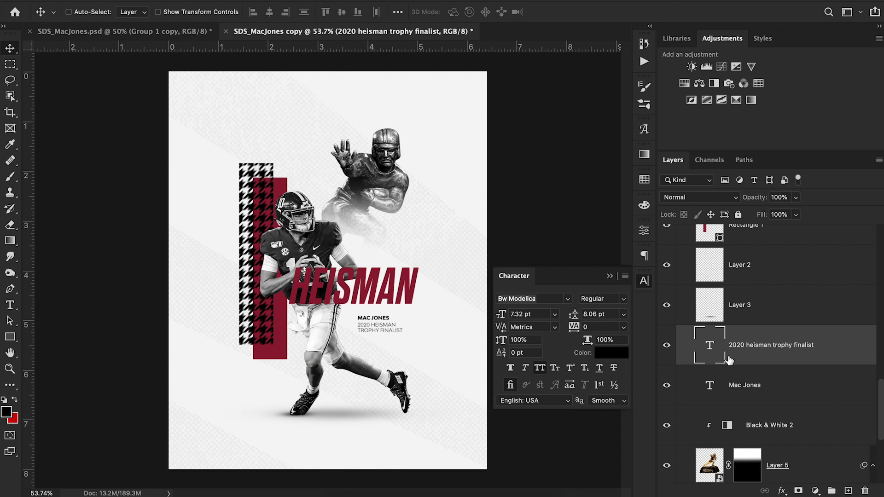
pyautogui.scroll(10, 729, 359)
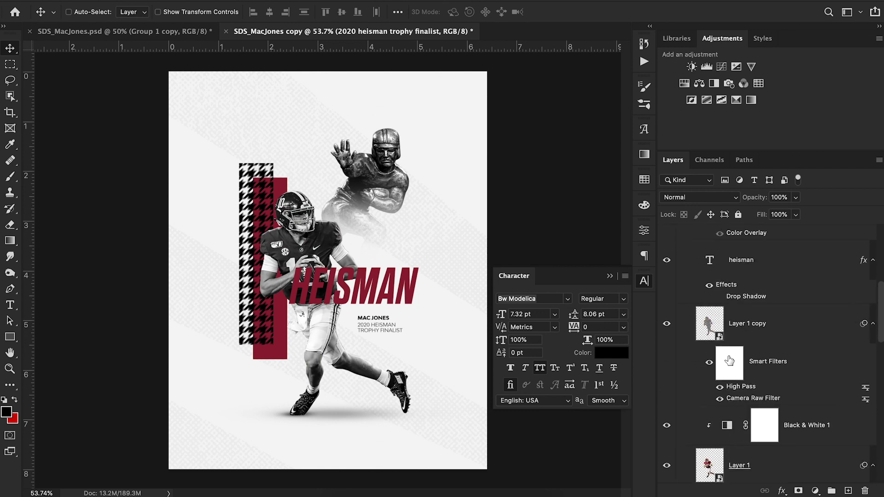
# - Show the Alabama A logo (Layer 7) and keep its red Color Overlay on
pyautogui.scroll(4, 729, 360)
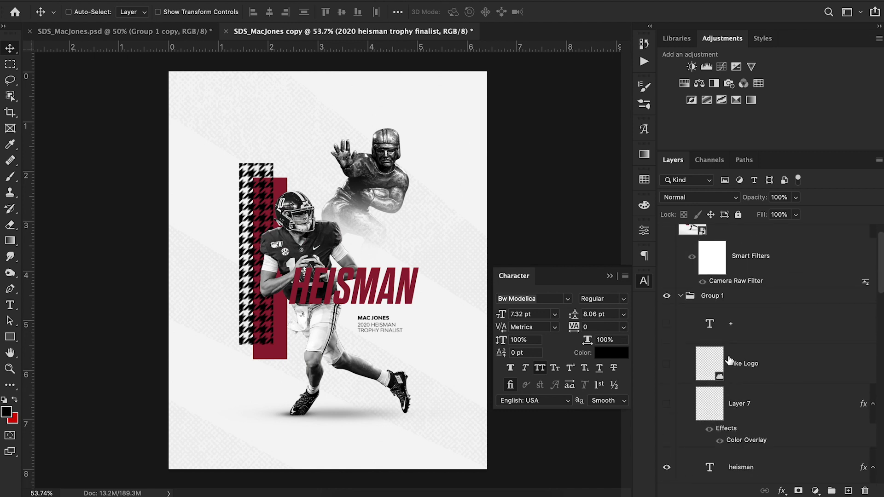
pyautogui.click(667, 404)
pyautogui.click(719, 441)
pyautogui.click(720, 441)
pyautogui.click(720, 442)
pyautogui.click(720, 441)
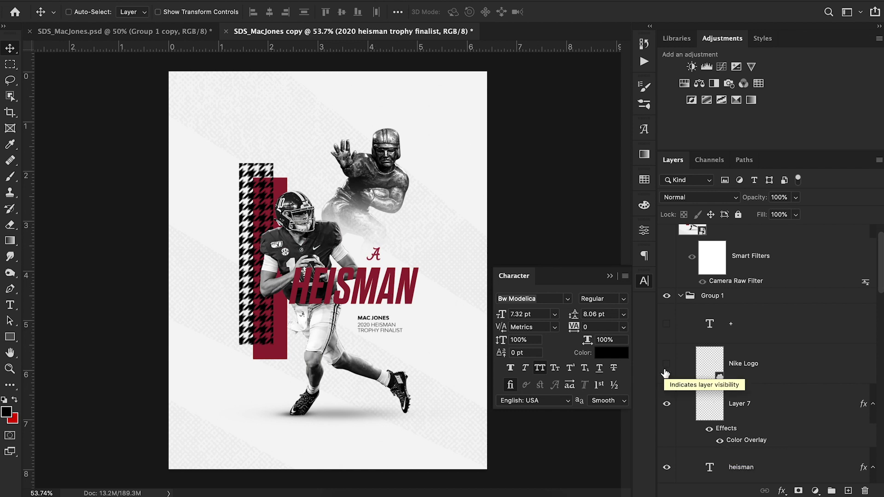
# - Show the + sign and Nike swoosh, check the plus's Bw Modelica Medium 15.81 pt, then zoom out
pyautogui.click(668, 325)
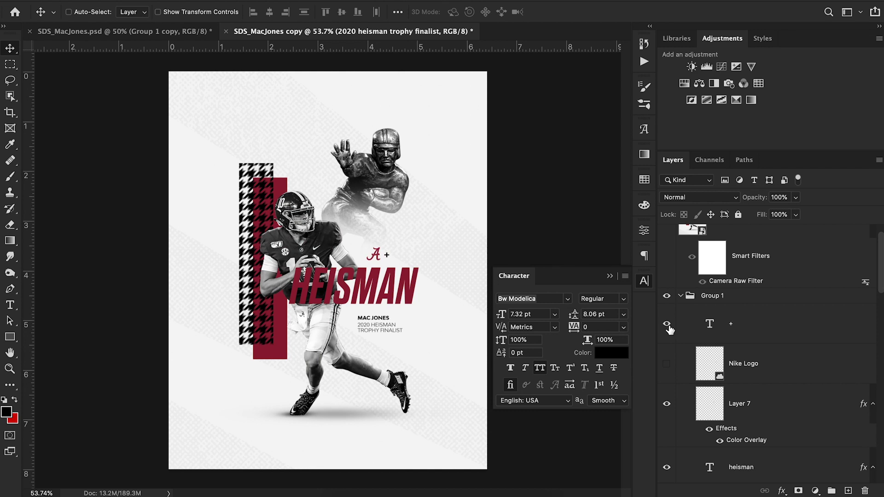
pyautogui.click(667, 366)
pyautogui.click(757, 321)
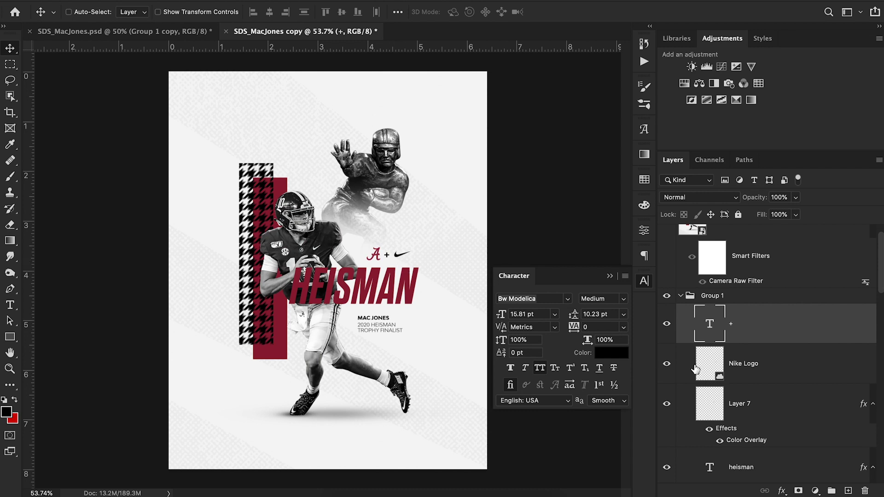
pyautogui.click(666, 364)
pyautogui.click(667, 364)
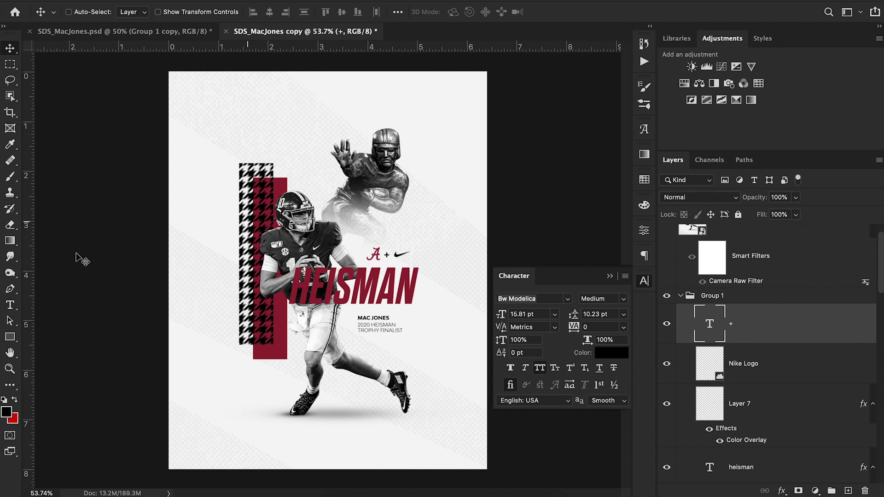
pyautogui.click(9, 368)
pyautogui.moveTo(379, 237); pyautogui.dragTo(367, 266)
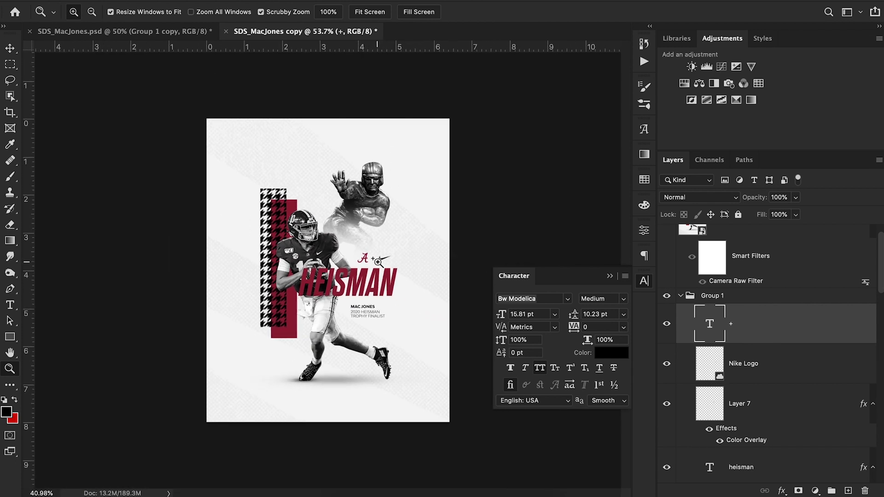
pyautogui.moveTo(305, 278); pyautogui.dragTo(316, 278)
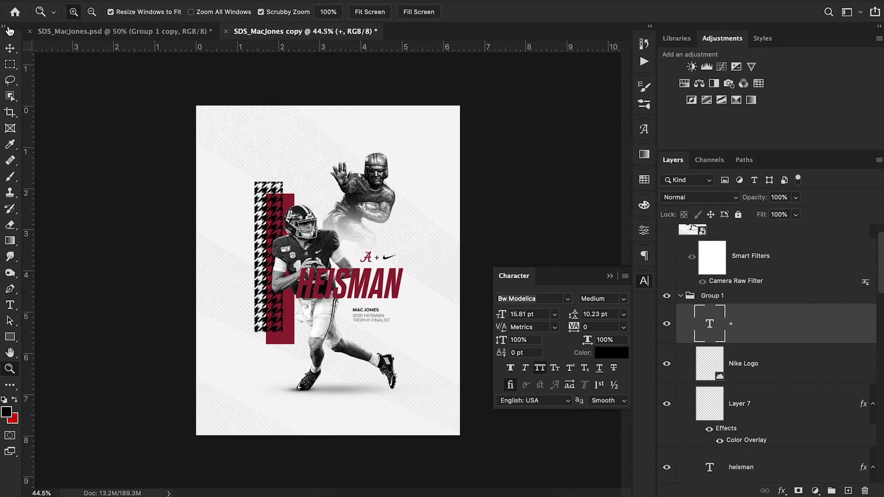
pyautogui.click(10, 45)
pyautogui.scroll(-10, 778, 390)
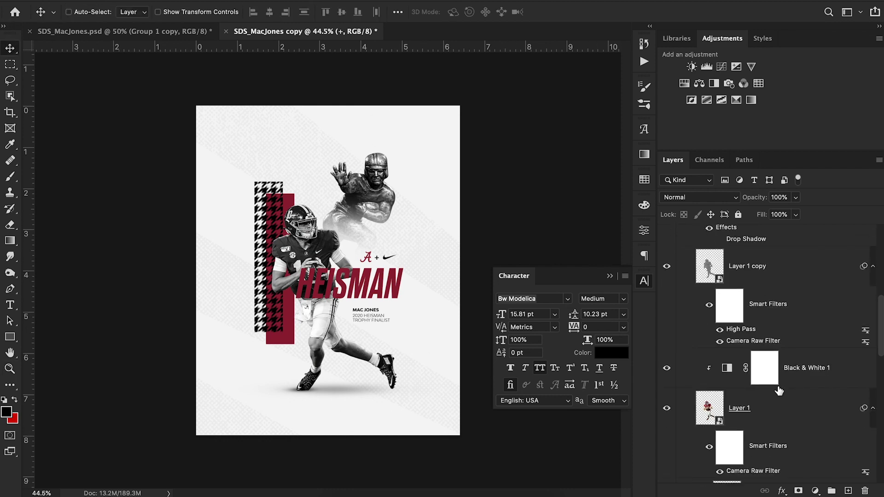
pyautogui.scroll(-3, 778, 391)
pyautogui.scroll(-5, 778, 391)
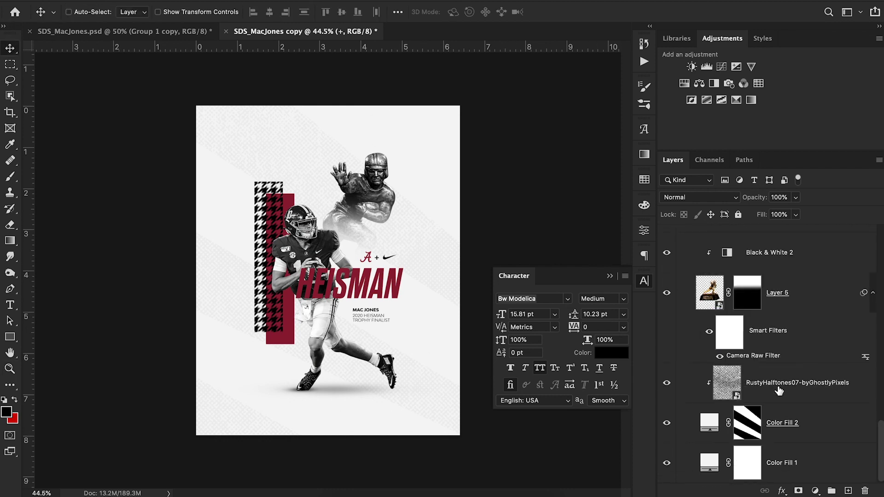
pyautogui.scroll(8, 778, 391)
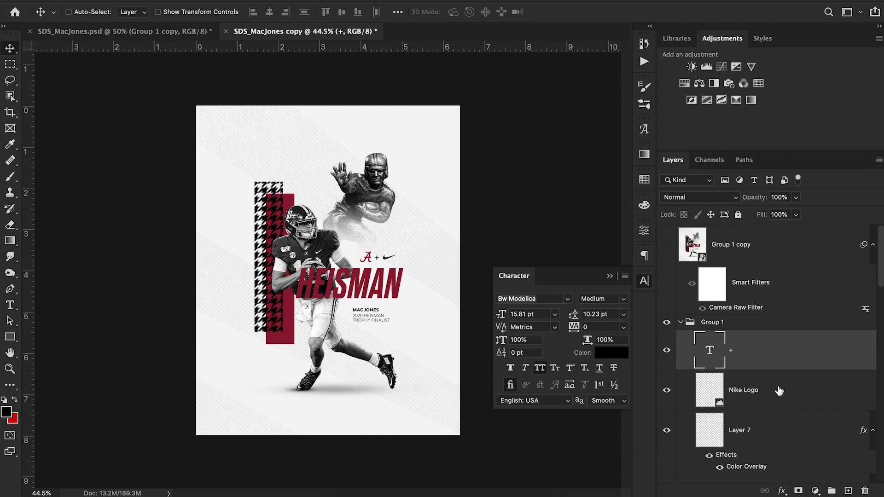